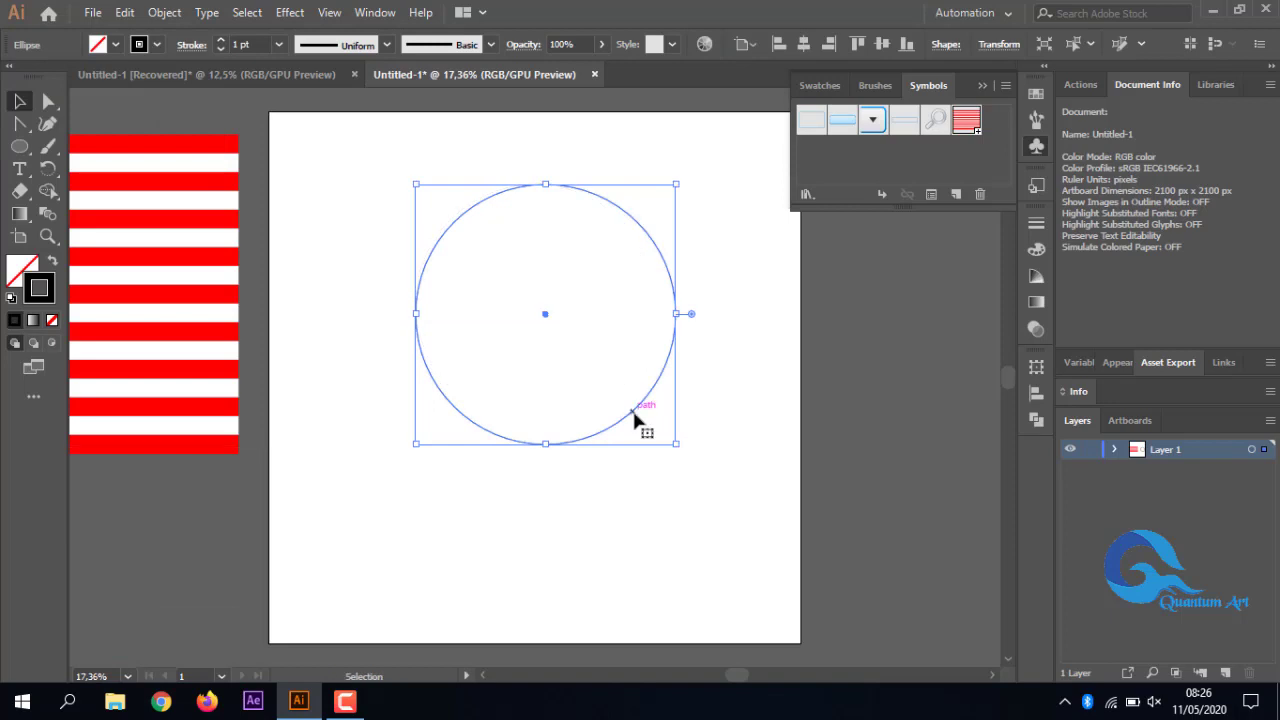
Move the circle toward the artboard's centre and delete its right anchor point to leave a left half circle.
left_click_drag(634, 414, 599, 450)
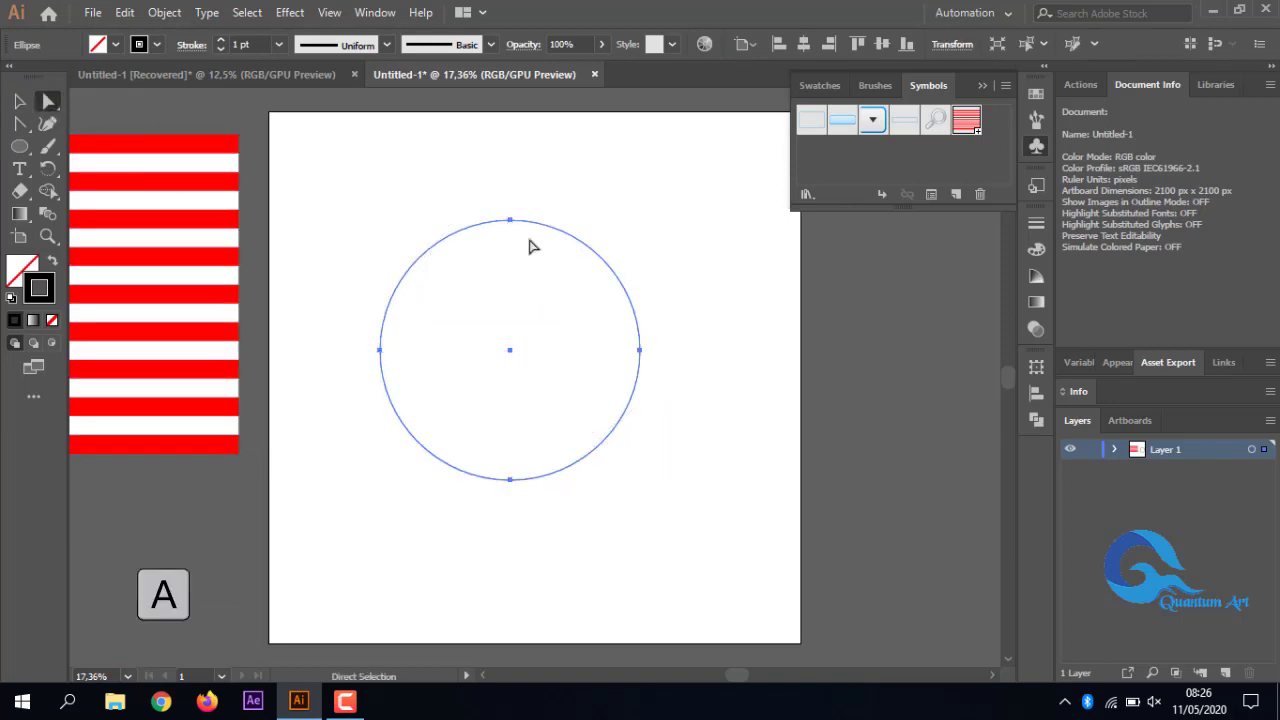
left_click_drag(626, 344, 678, 512)
key("Delete")
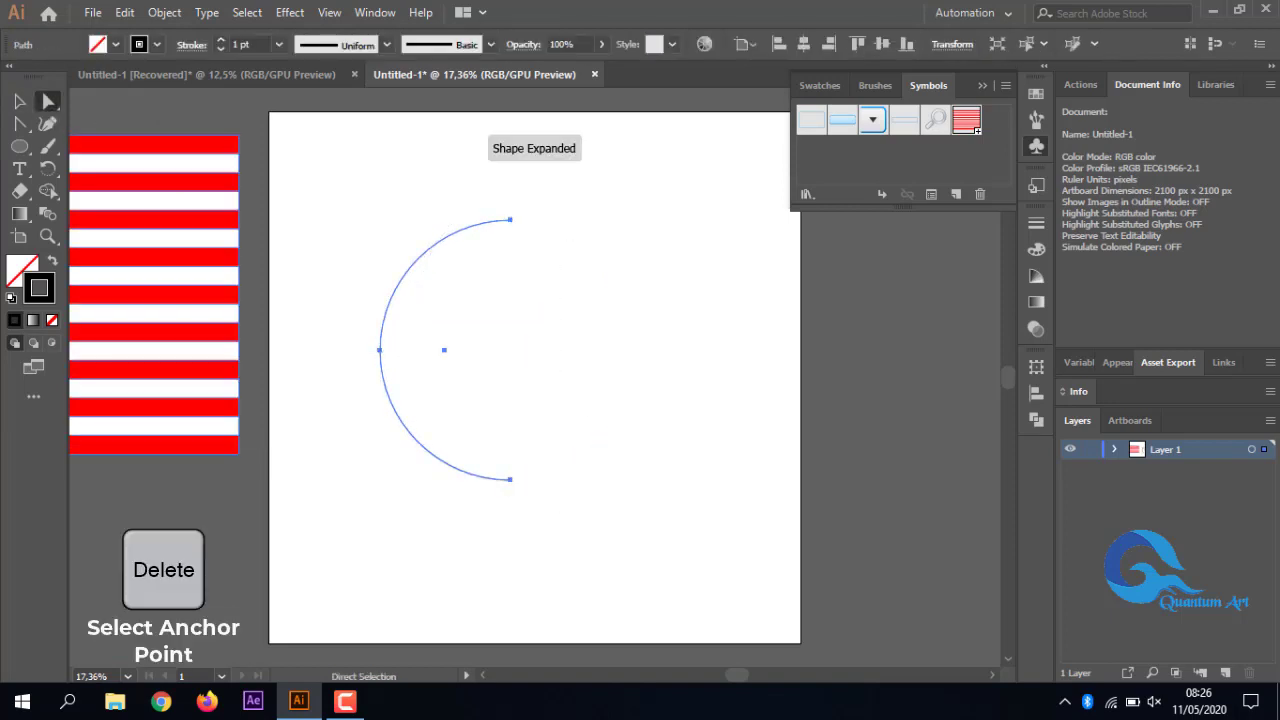
key("v")
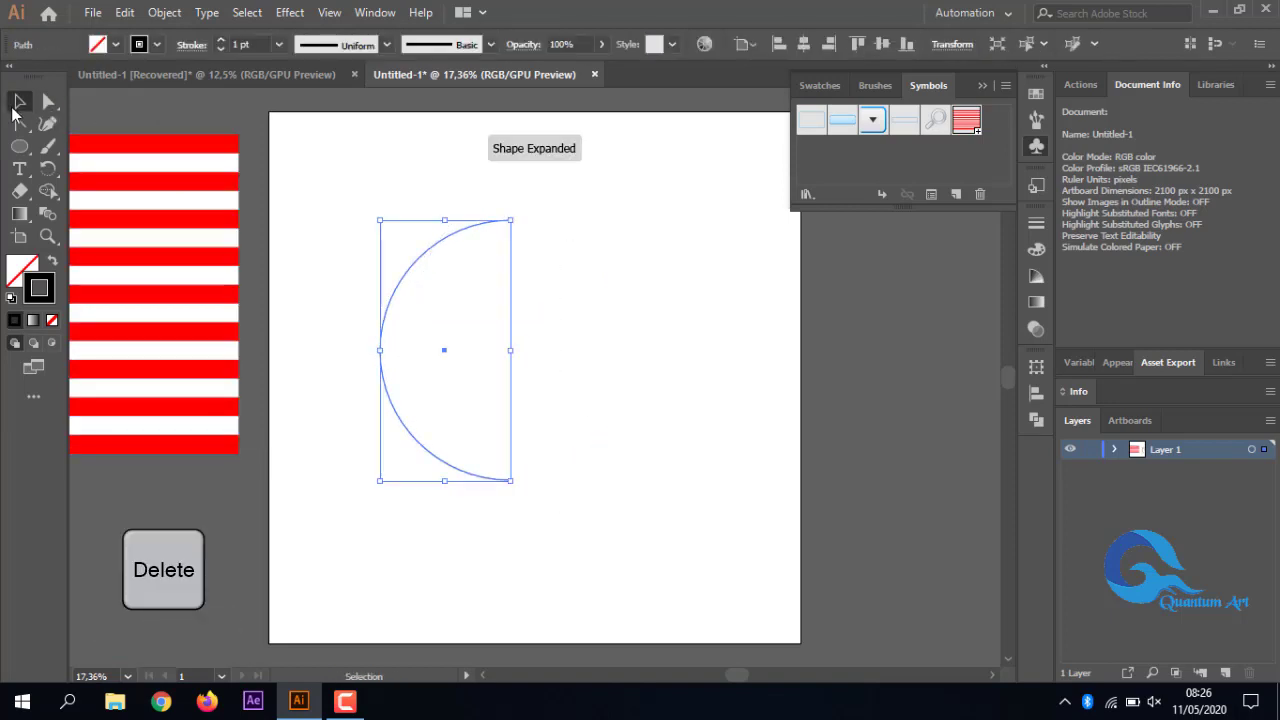
Apply a 360° 3D Revolve to the half circle, offset from the Right Edge, with preview on and the additional lighting options shown.
left_click(673, 318)
left_click(426, 252)
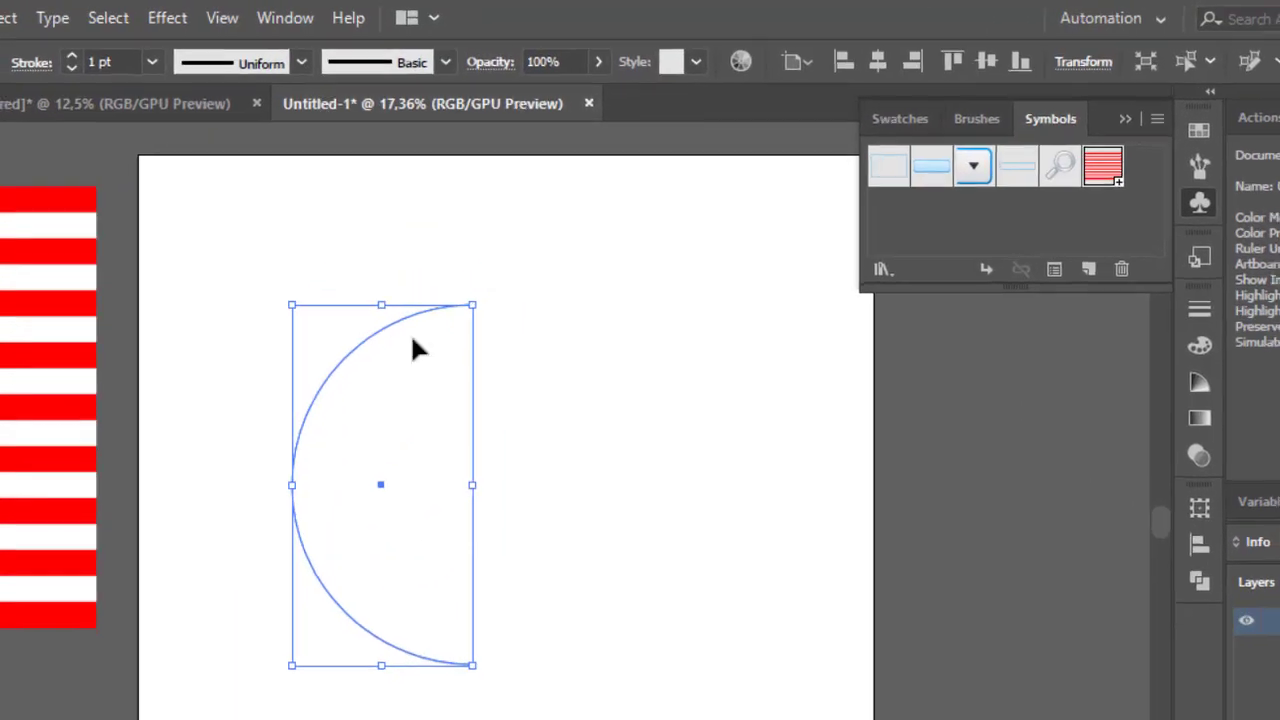
left_click(167, 18)
mouse_move(296, 173)
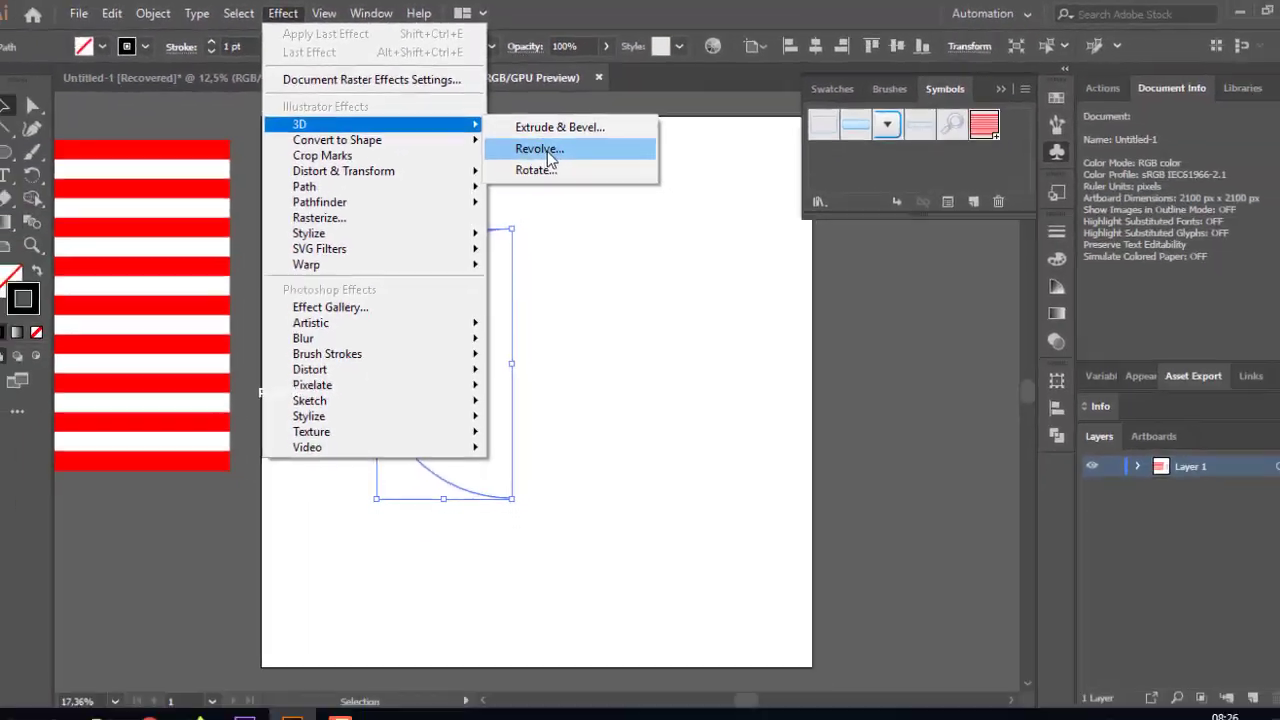
left_click(575, 240)
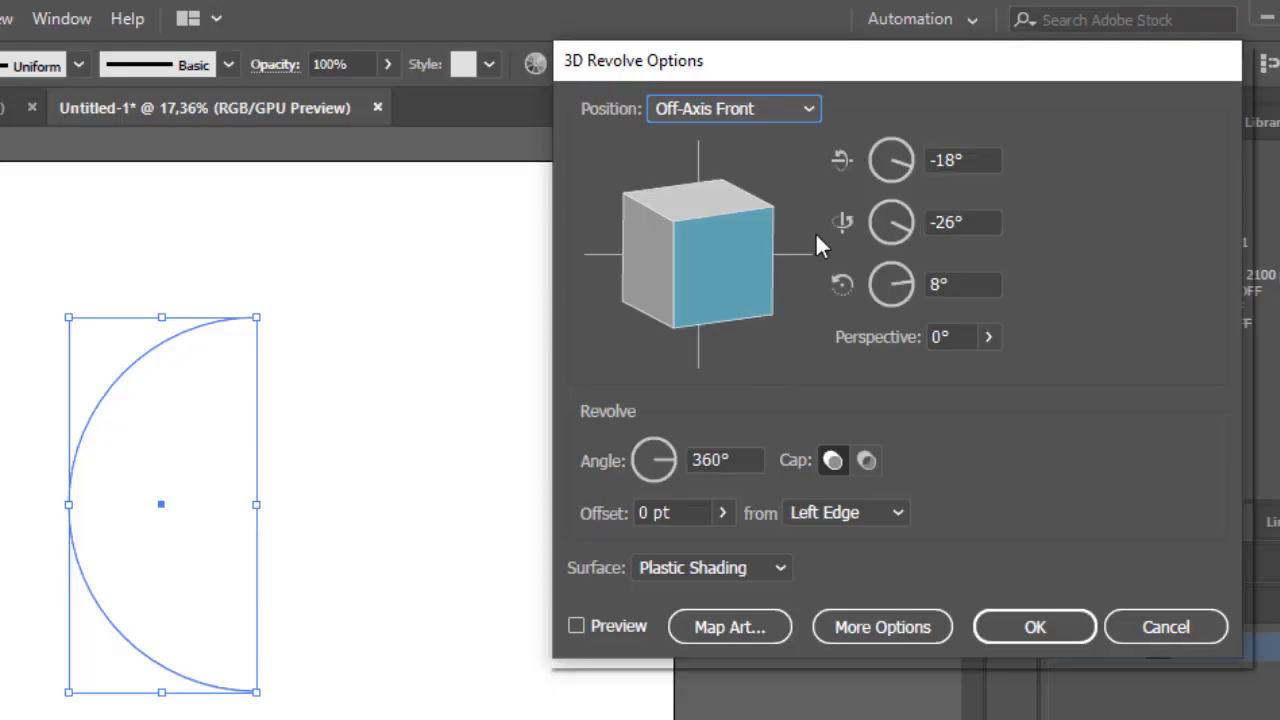
left_click(623, 620)
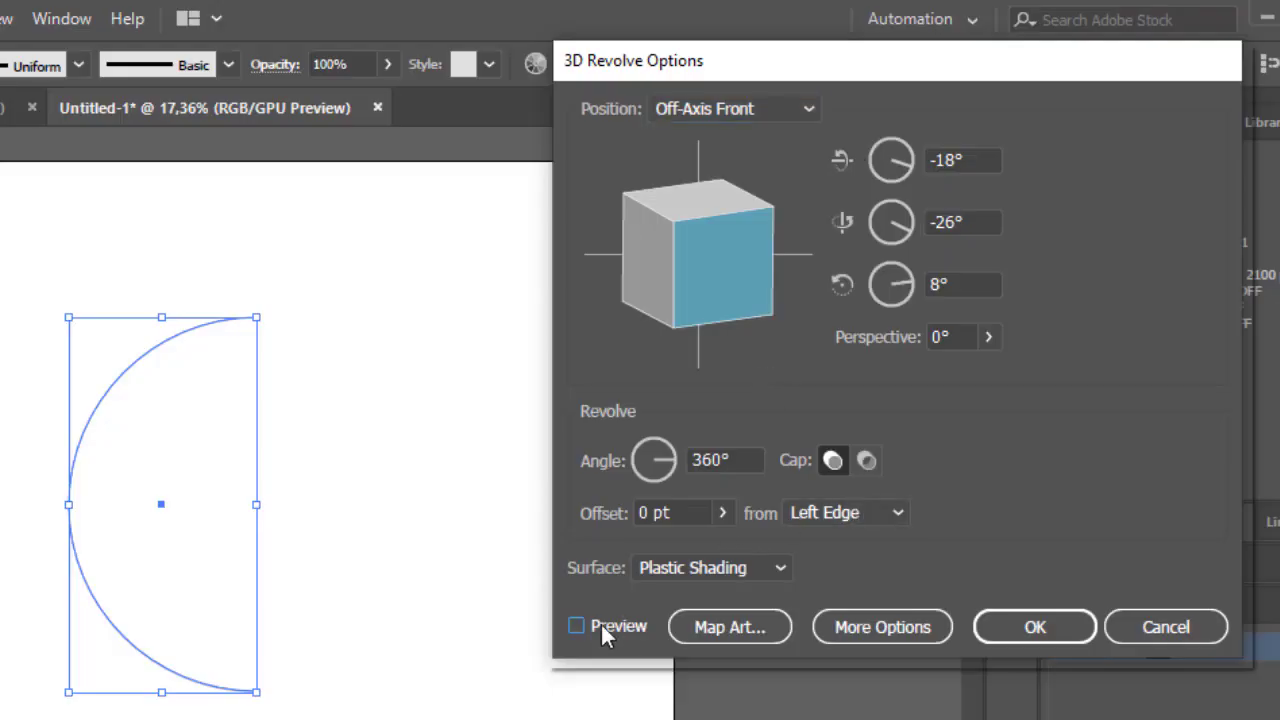
left_click(893, 512)
left_click(866, 571)
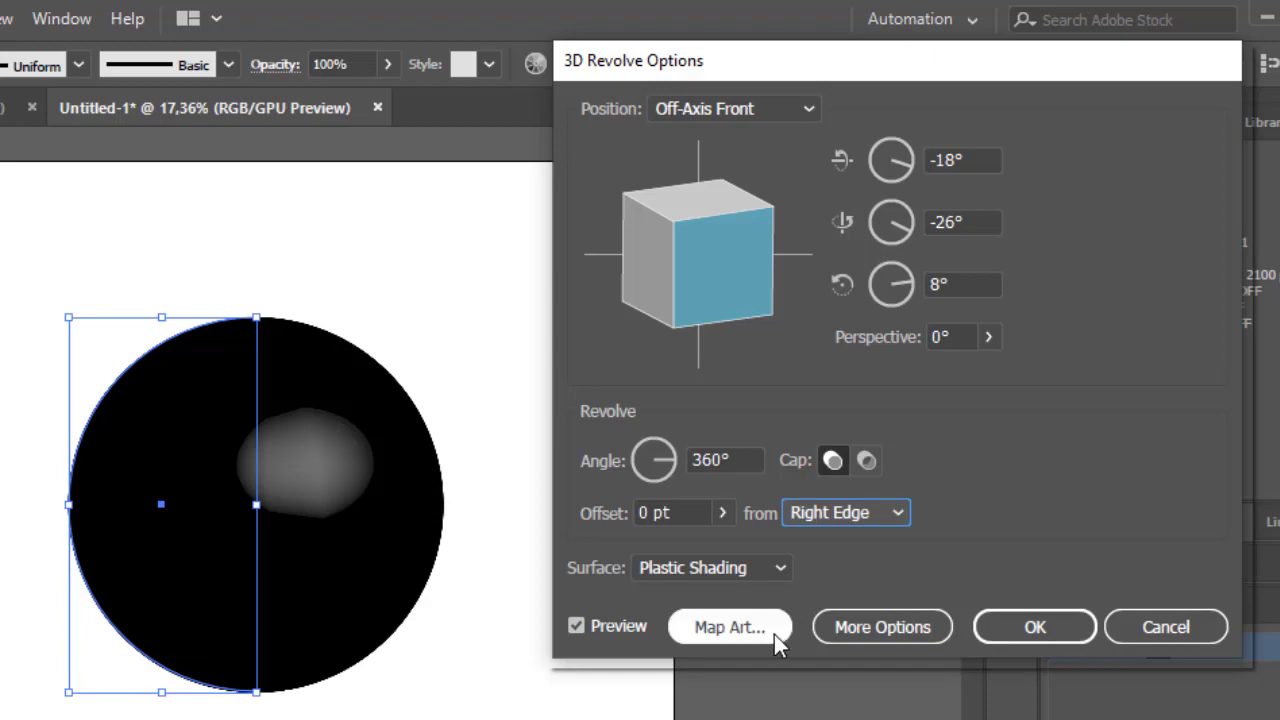
left_click(872, 627)
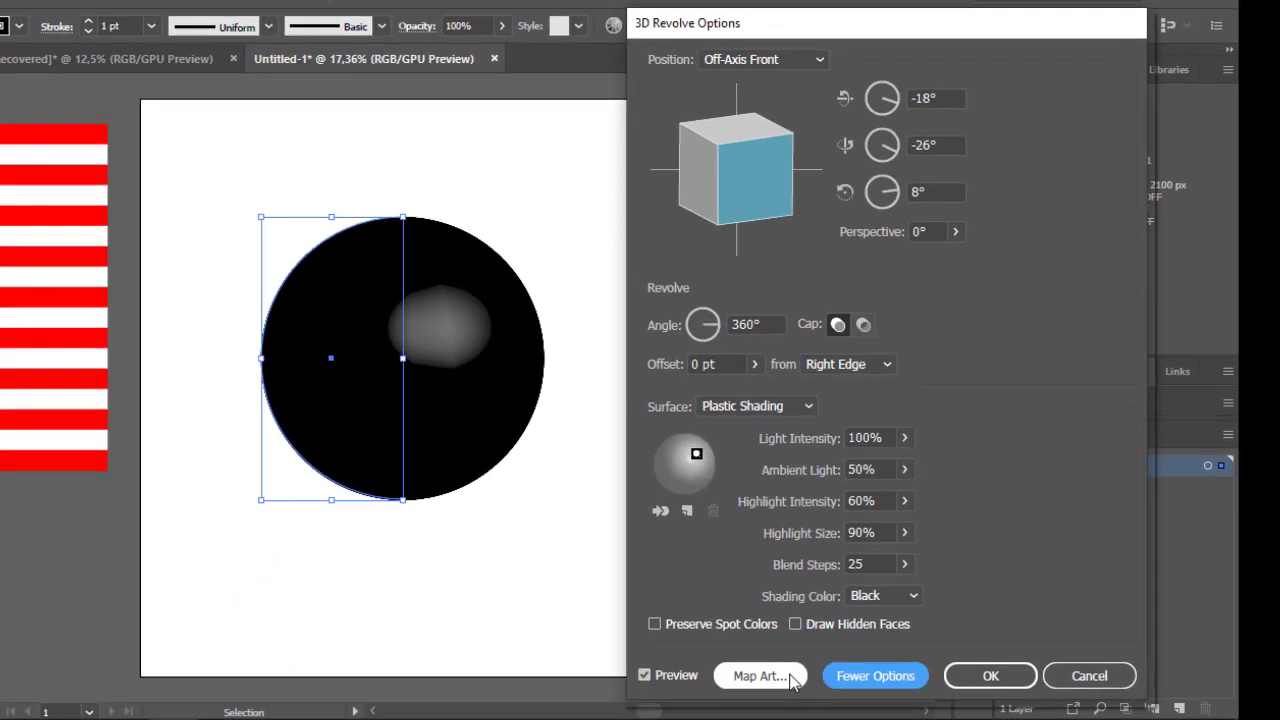
Map the striped New Symbol onto surface 1 of the sphere, scaled to fit, with Invisible Geometry enabled.
left_click(760, 675)
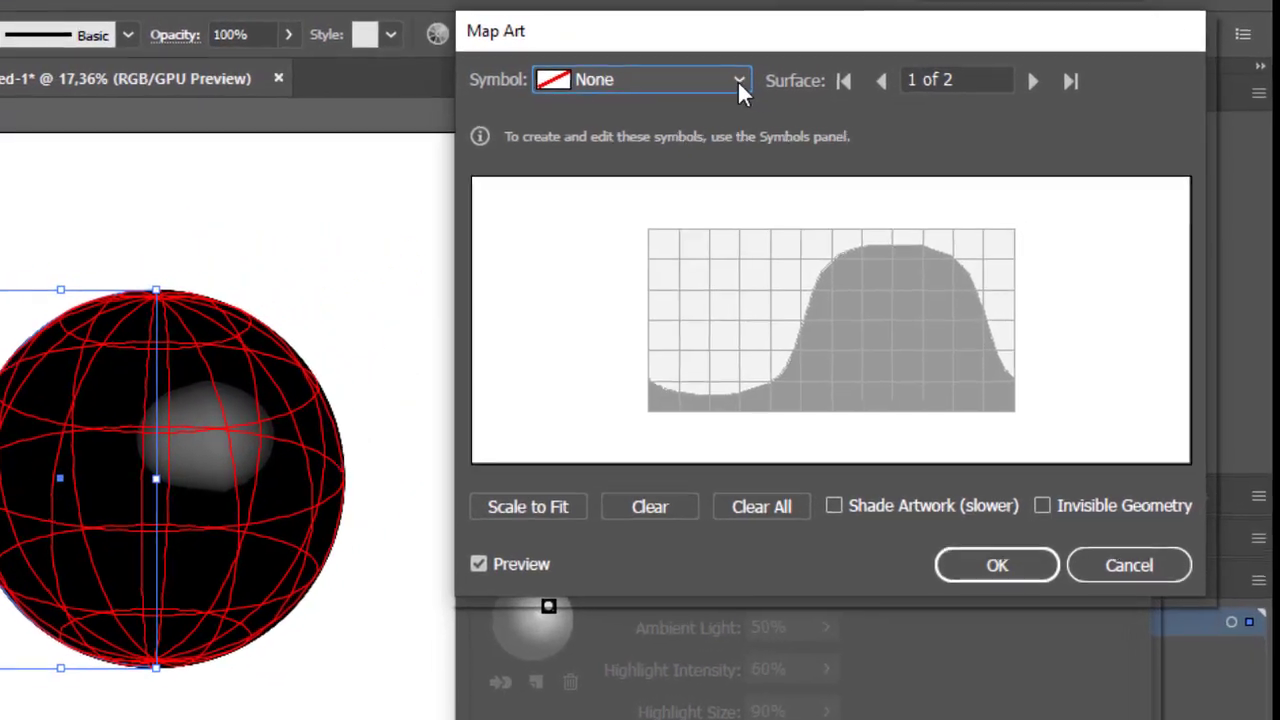
left_click(828, 57)
left_click(580, 308)
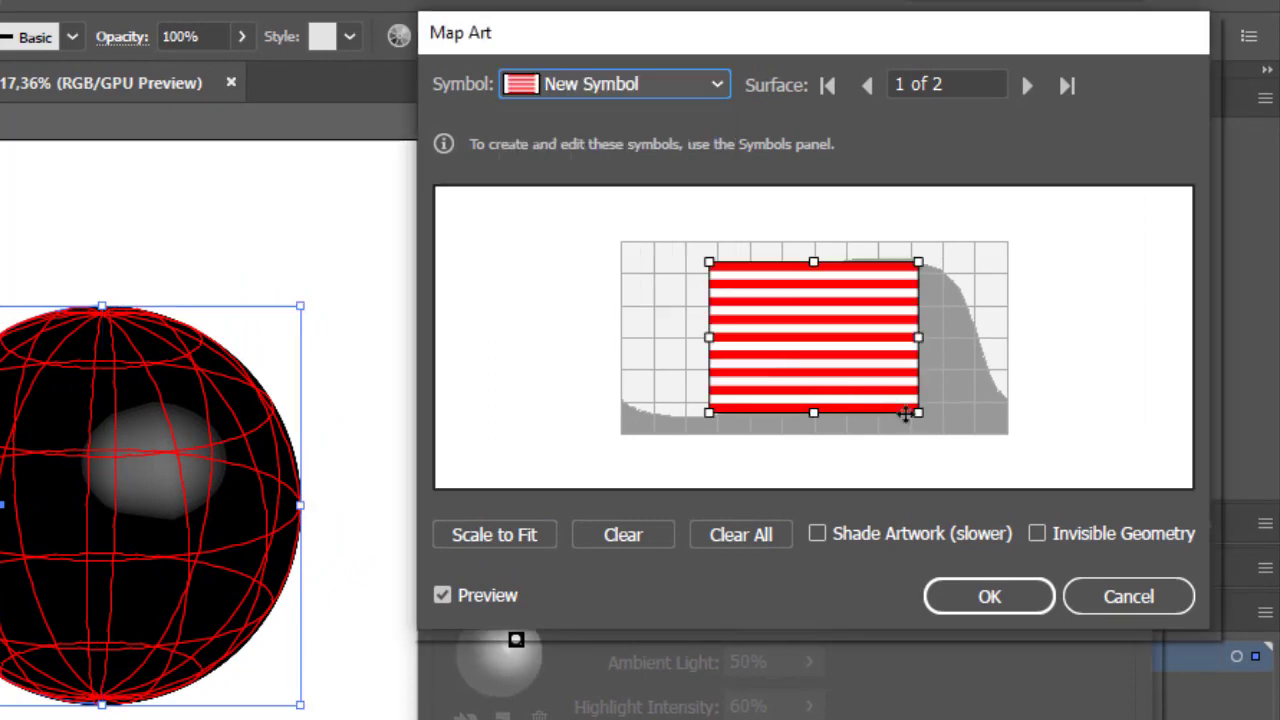
left_click_drag(921, 416, 1013, 441)
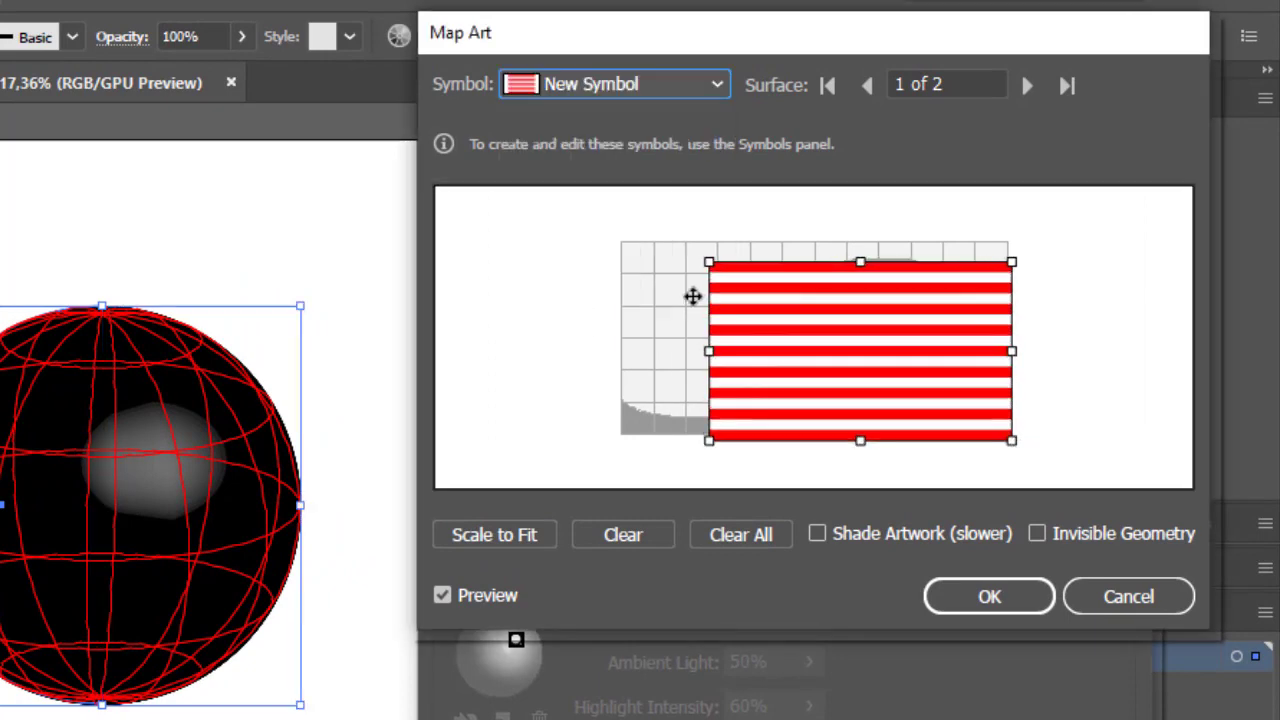
left_click(524, 538)
left_click(1036, 535)
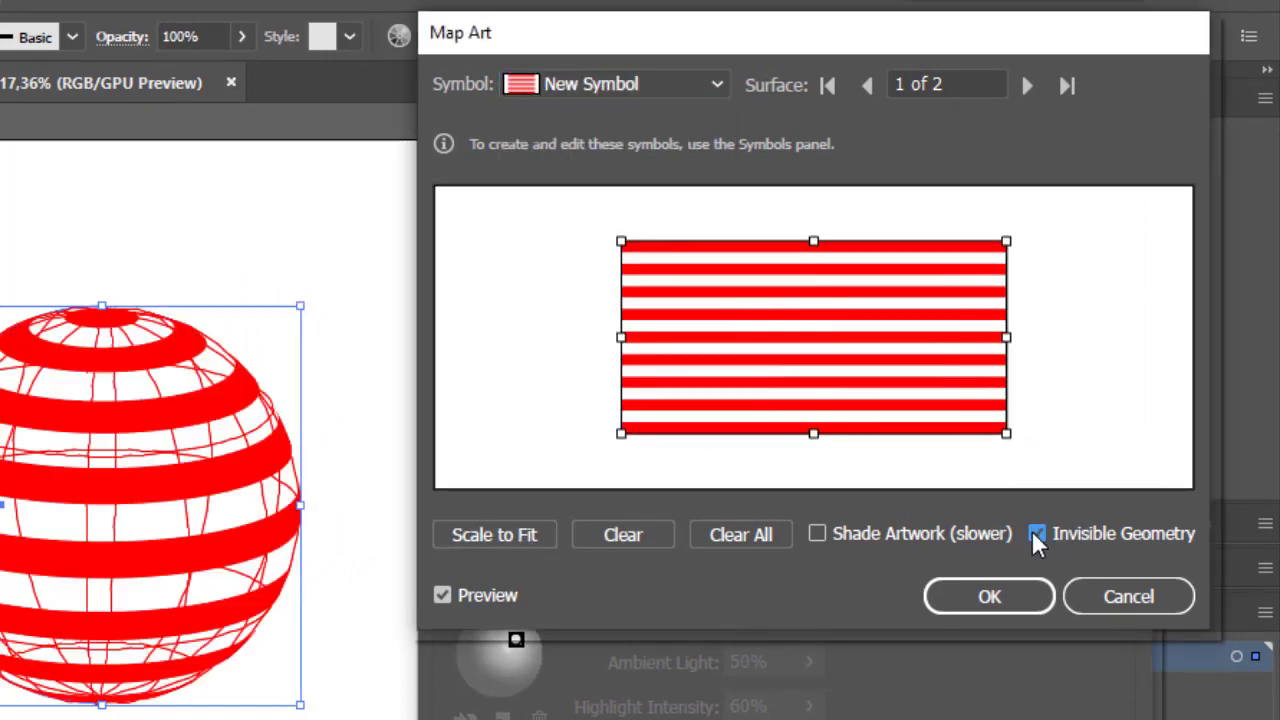
left_click(996, 597)
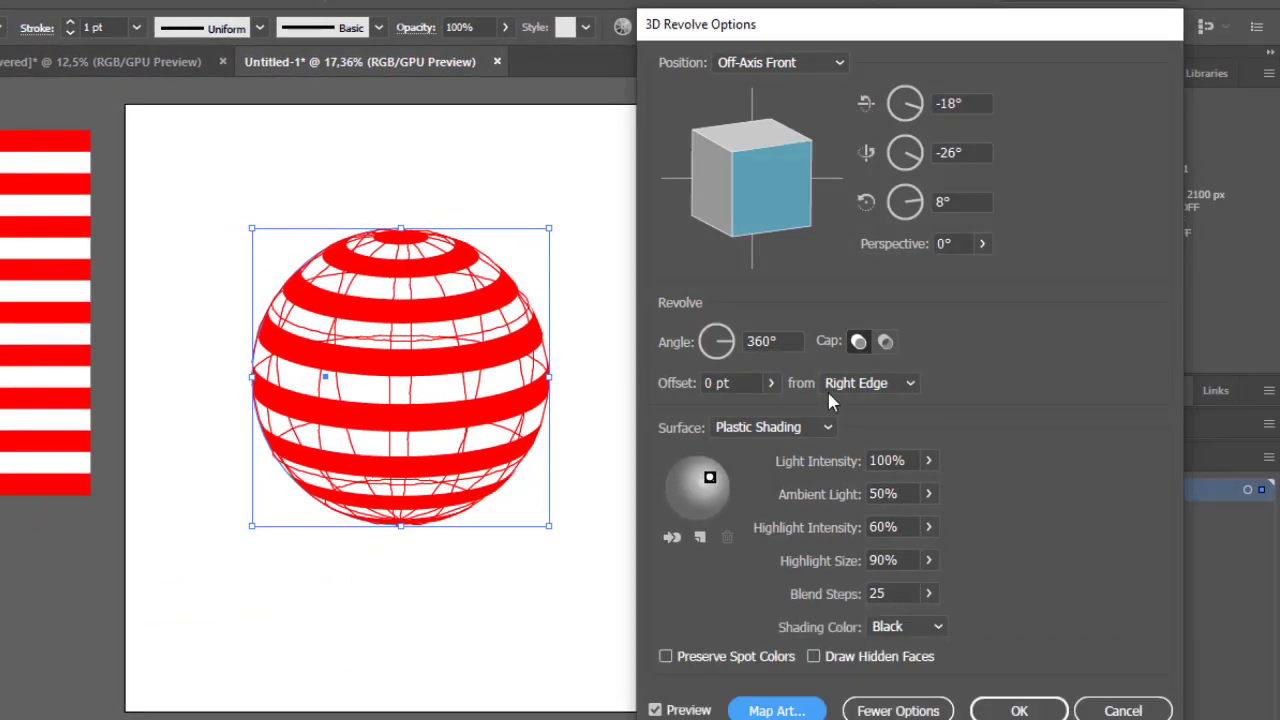
Rotate the revolved sphere to -15°, -6° and 40°, shift the light to its upper-left side, and apply the effect.
left_click_drag(749, 171, 716, 184)
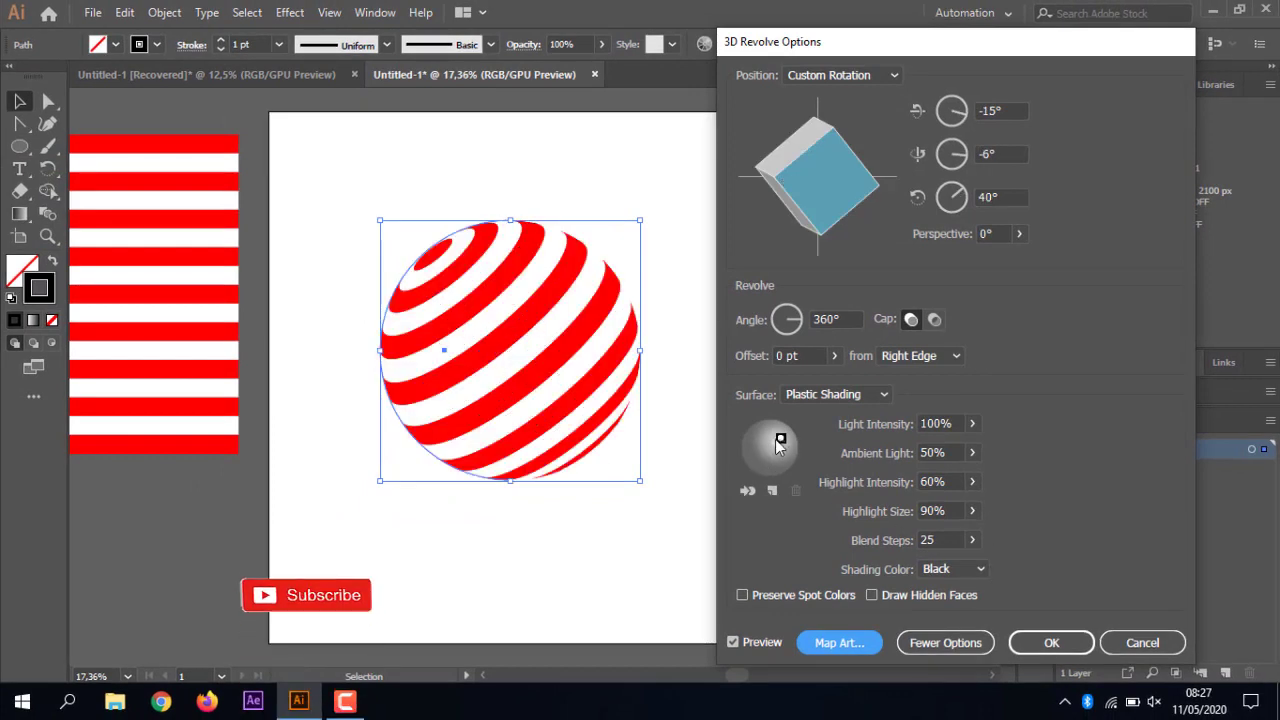
left_click_drag(781, 438, 751, 436)
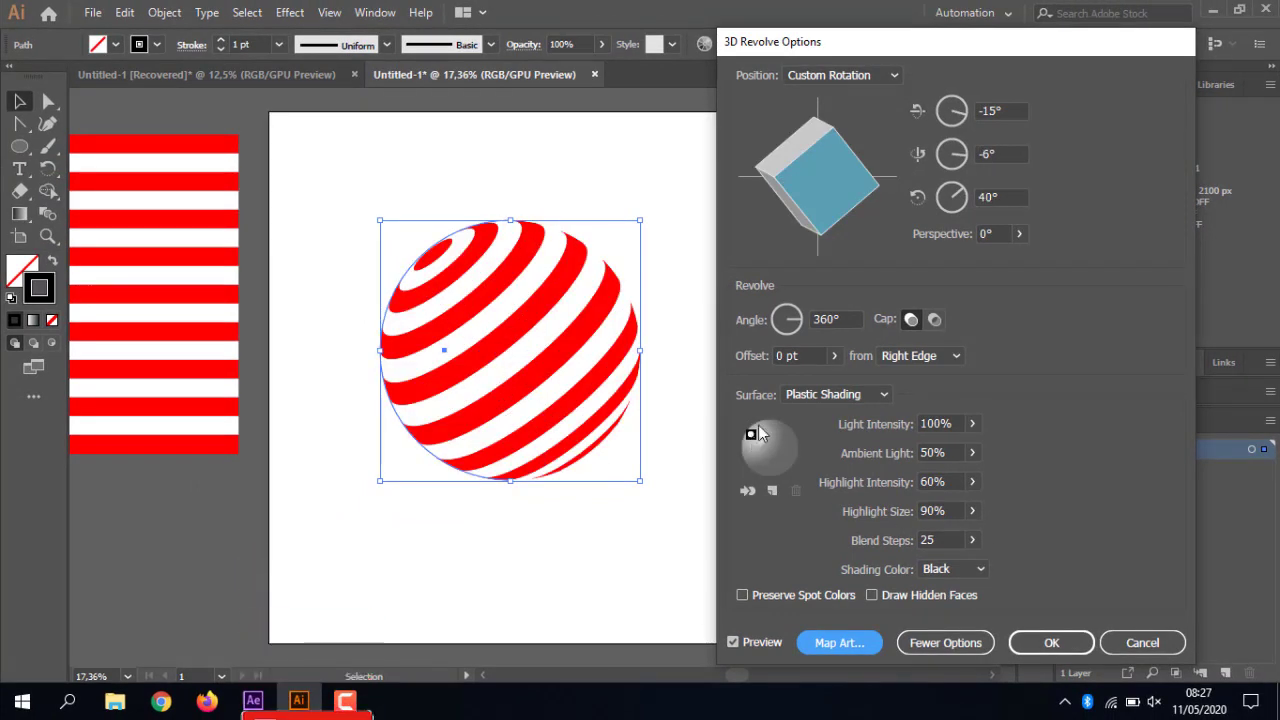
left_click(1052, 643)
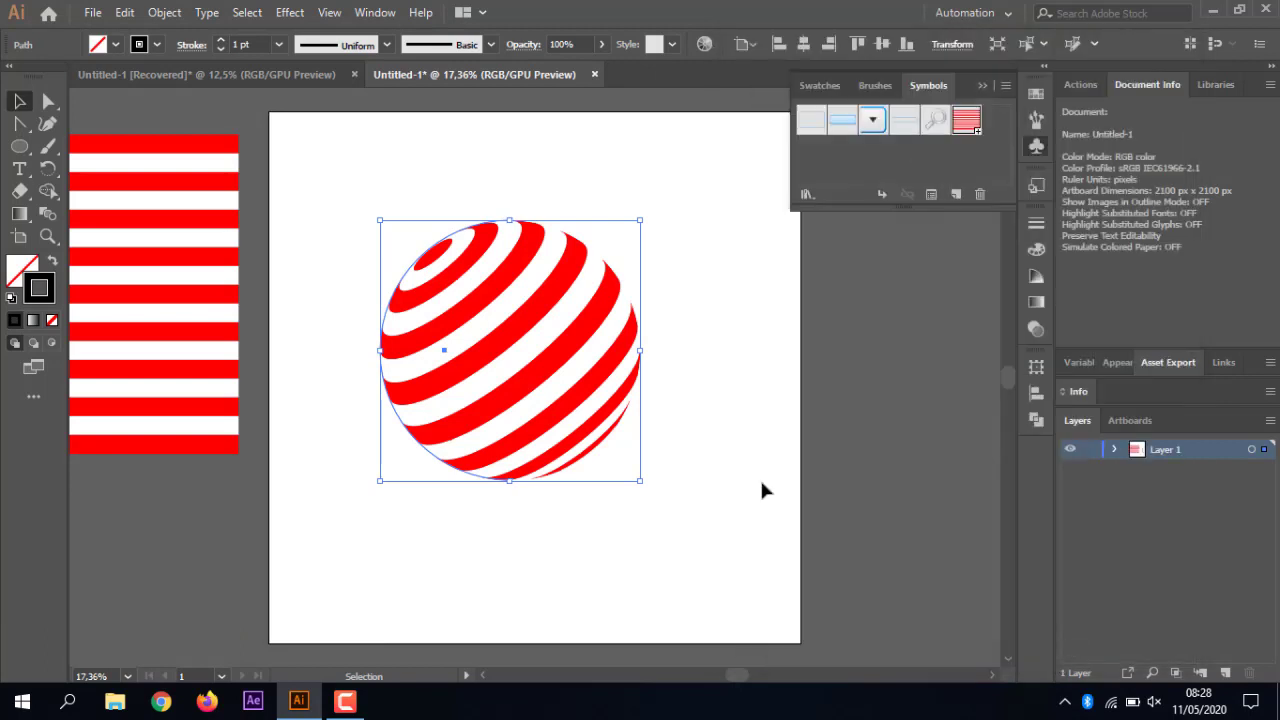
Delete the red striped artwork beside the artboard and move the striped sphere into its place off the artboard.
left_click(760, 480)
left_click_drag(500, 370, 246, 555)
left_click(661, 340)
left_click(184, 179)
key("Delete")
left_click_drag(279, 438, 202, 231)
left_click_drag(278, 451, 246, 419)
left_click(305, 477)
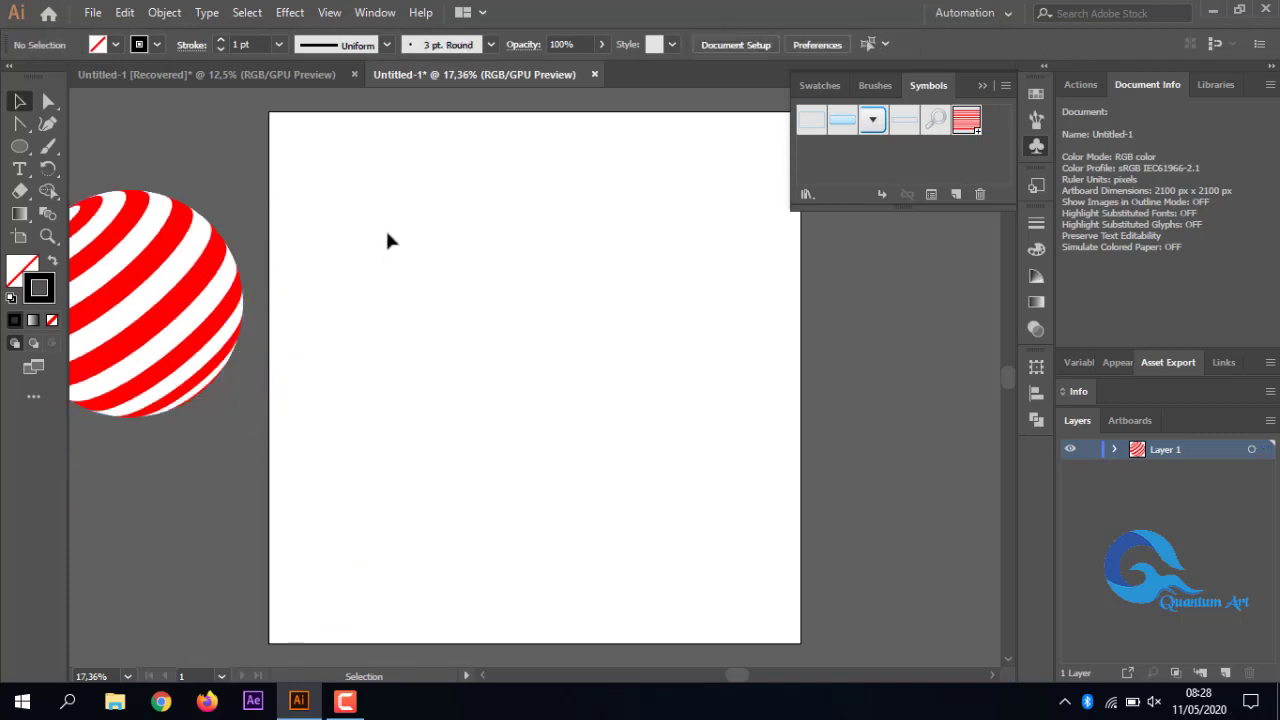
Draw a small hexagon near the artboard's upper left with the Polygon tool, filled red with no stroke.
left_click(19, 146)
left_click(104, 189)
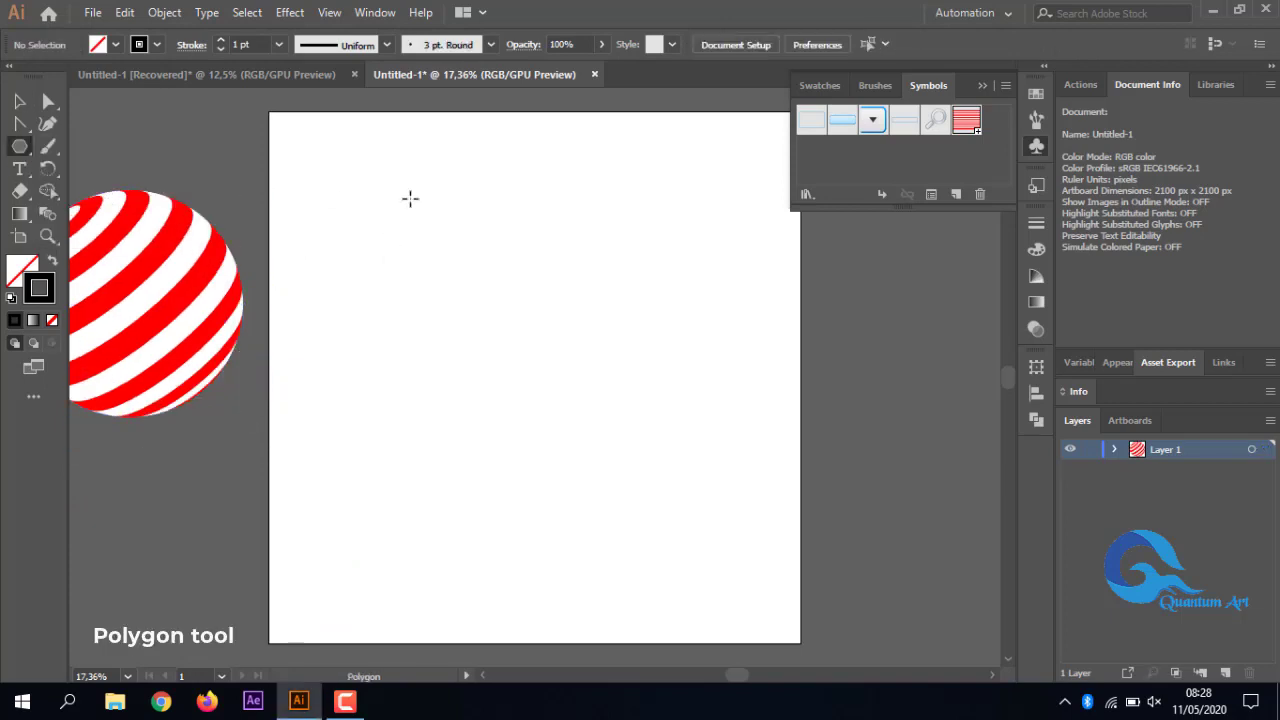
left_click_drag(403, 197, 428, 215)
left_click(20, 101)
left_click(114, 45)
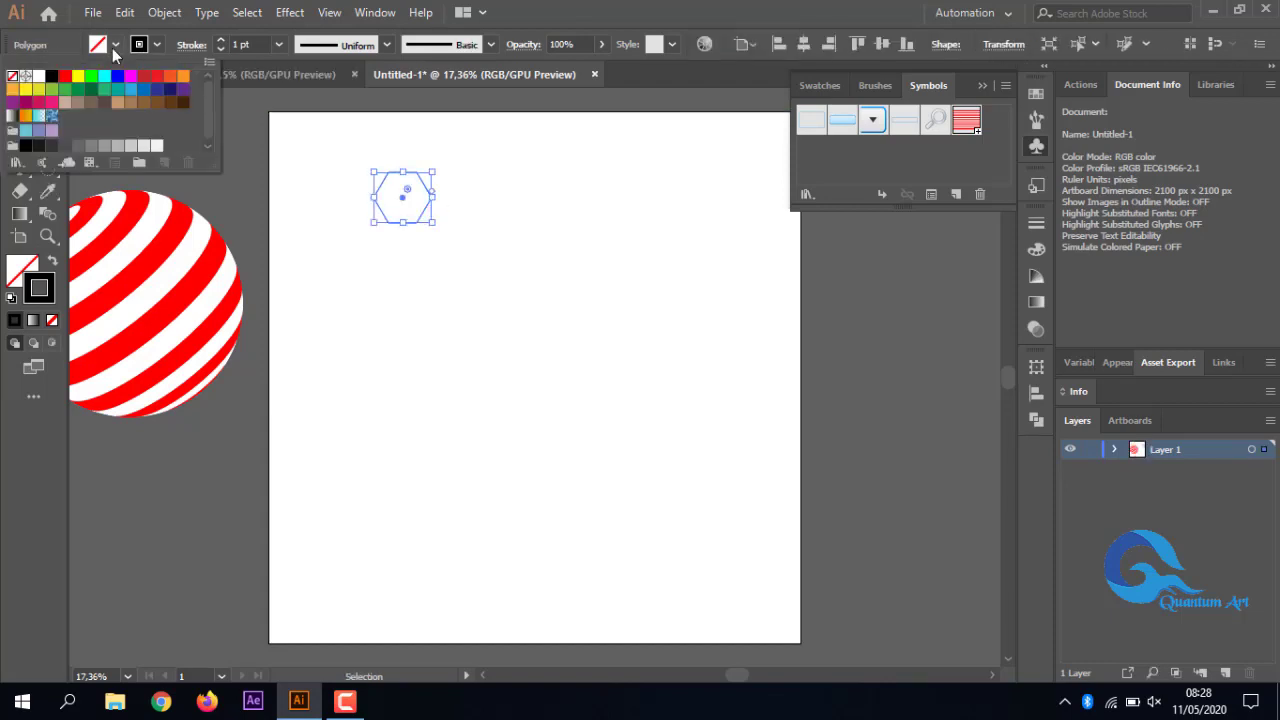
left_click(64, 76)
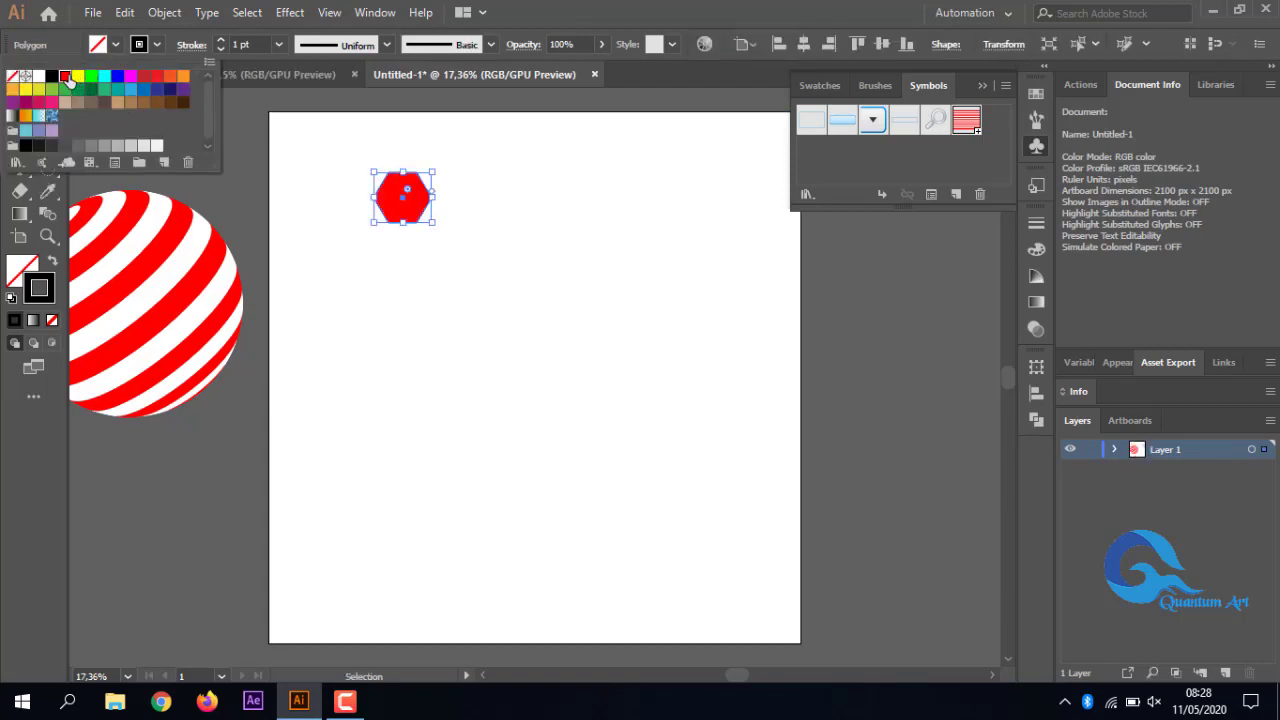
left_click(52, 321)
left_click(462, 255)
Move the red hexagon to the middle of the artboard.
left_click_drag(423, 217, 557, 391)
key("ctrl+plus")
key("ctrl+plus")
key("ctrl+plus")
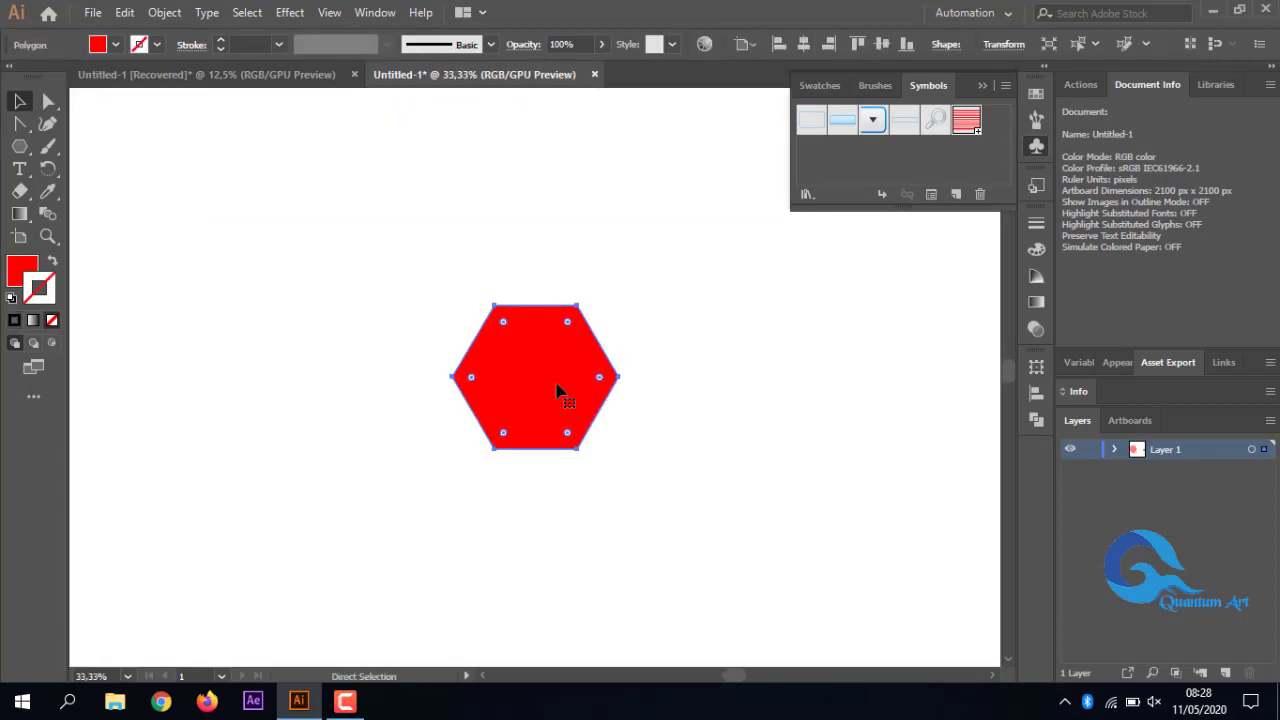
Rotate a copy of the hexagon about its upper-right vertex so it sits against the original's upper-right edge.
key("r")
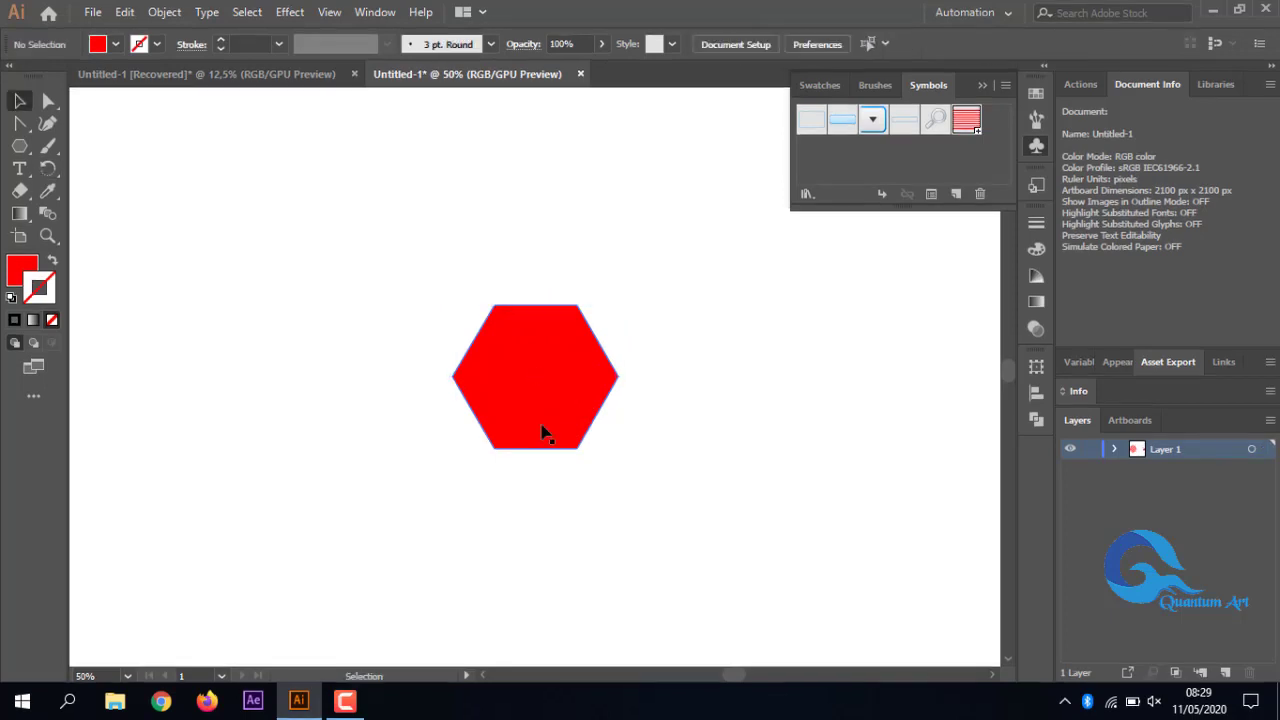
left_click(541, 424)
key("ctrl+plus")
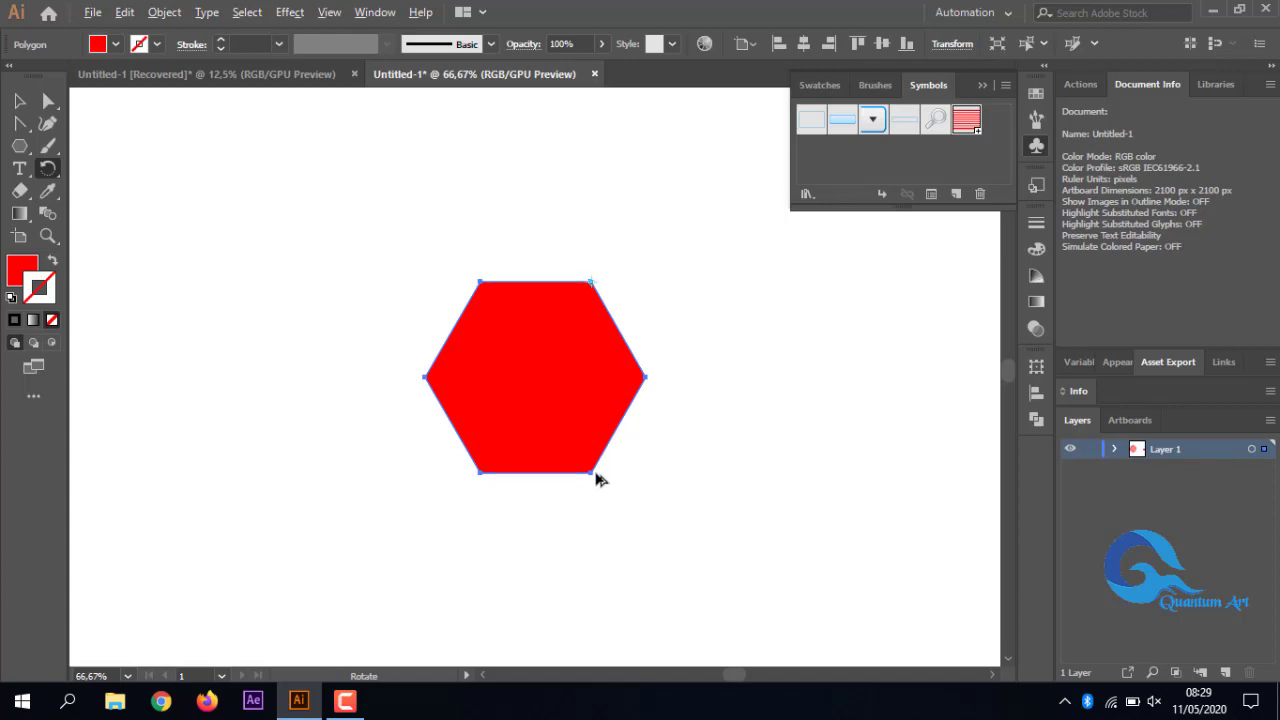
left_click_drag(592, 478, 687, 233)
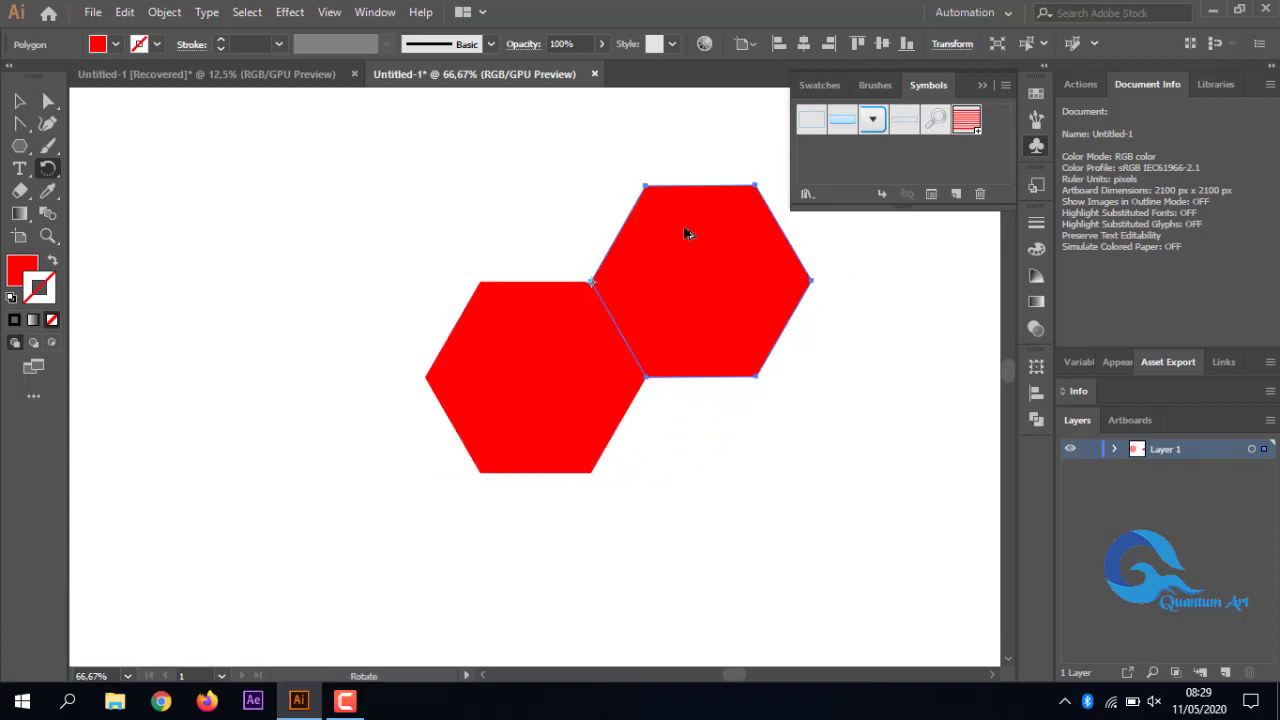
Switch to outline view and fine-tune the copy's rotation so its edge lines up exactly with the original hexagon's.
key("ctrl+y")
key("ctrl+plus")
key("ctrl+plus")
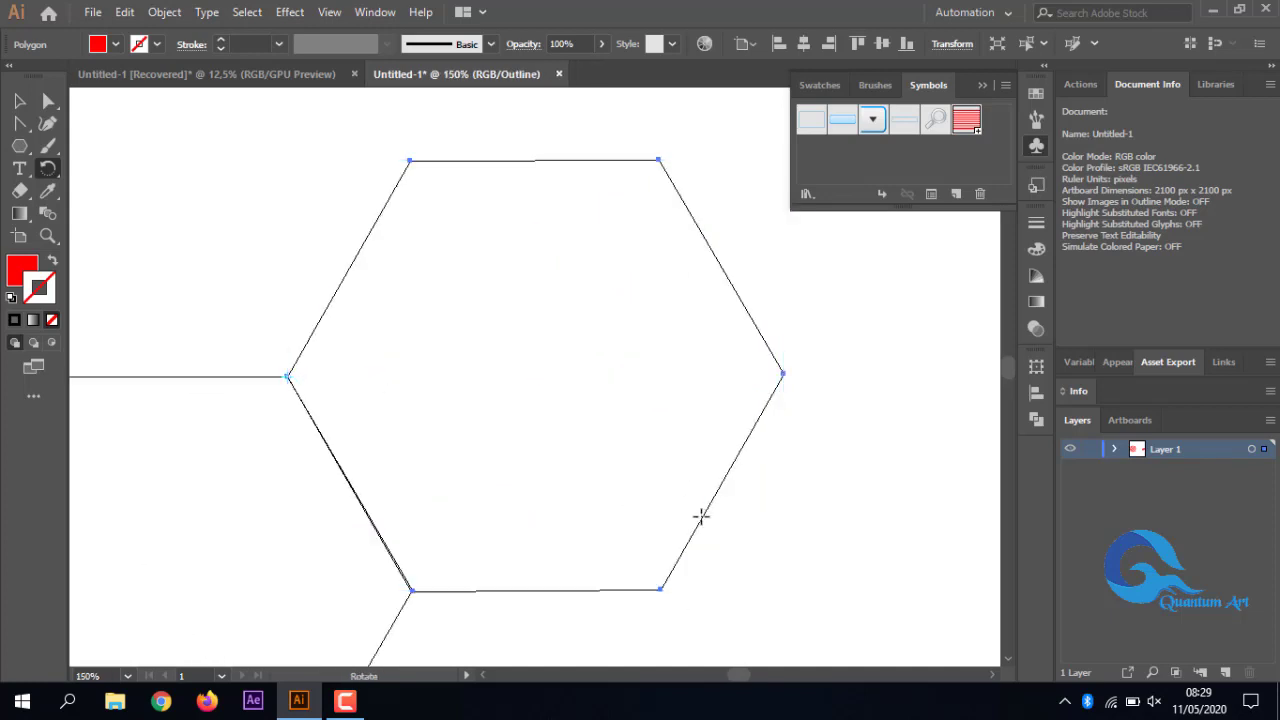
mouse_move(658, 591)
left_mouse_down()
mouse_move(679, 567)
mouse_move(660, 594)
left_mouse_up()
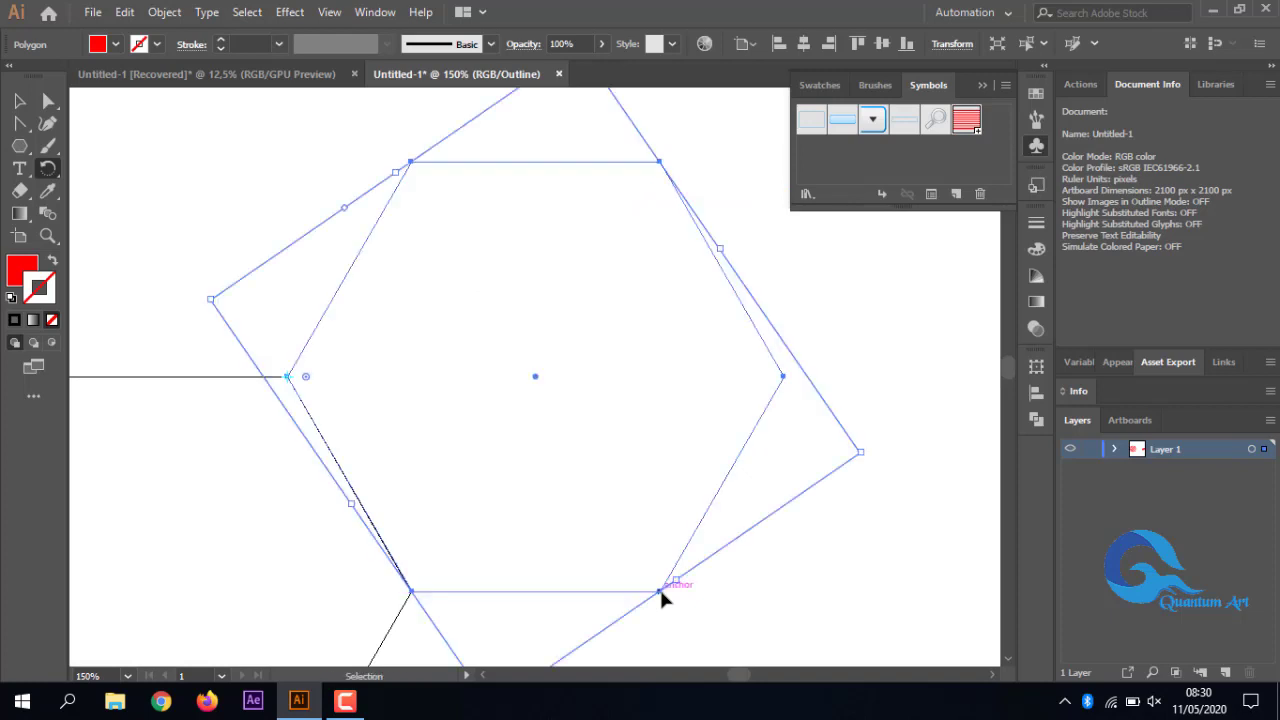
key("ctrl+minus")
key("ctrl+minus")
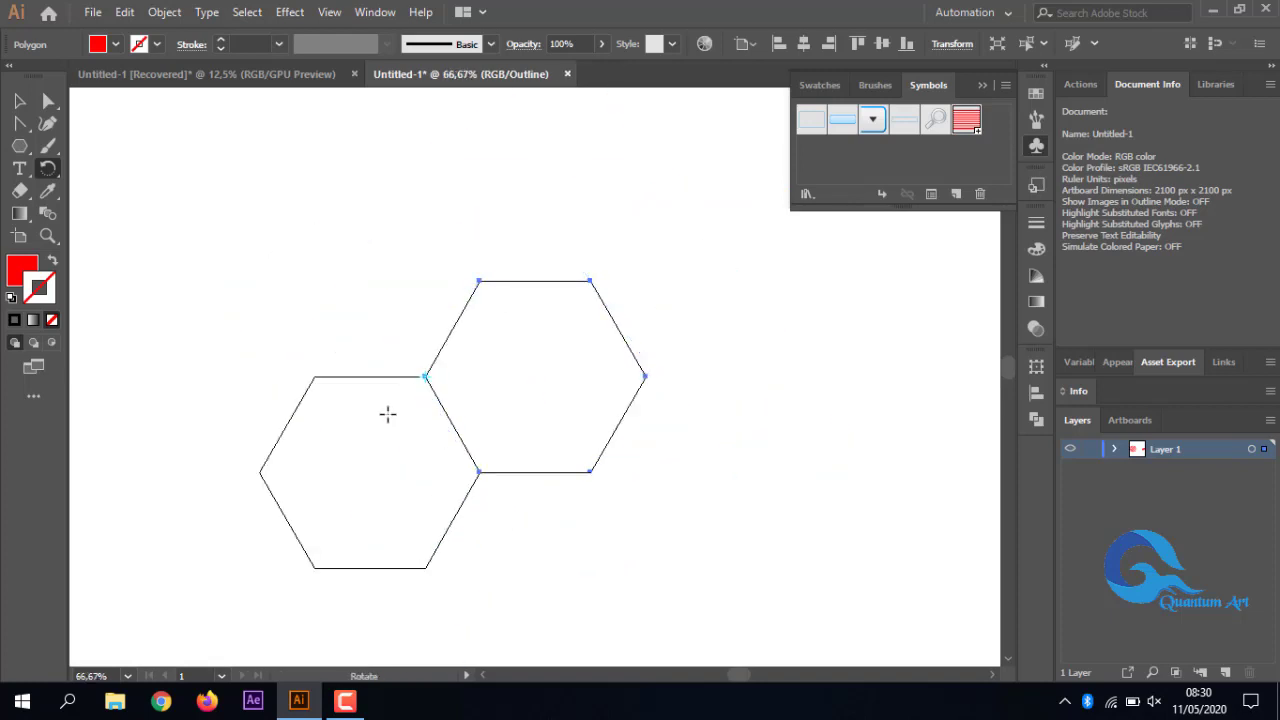
Rotate a copy of the second hexagon about the original's upper-right vertex so it sits directly above the original.
left_click(562, 323, "alt")
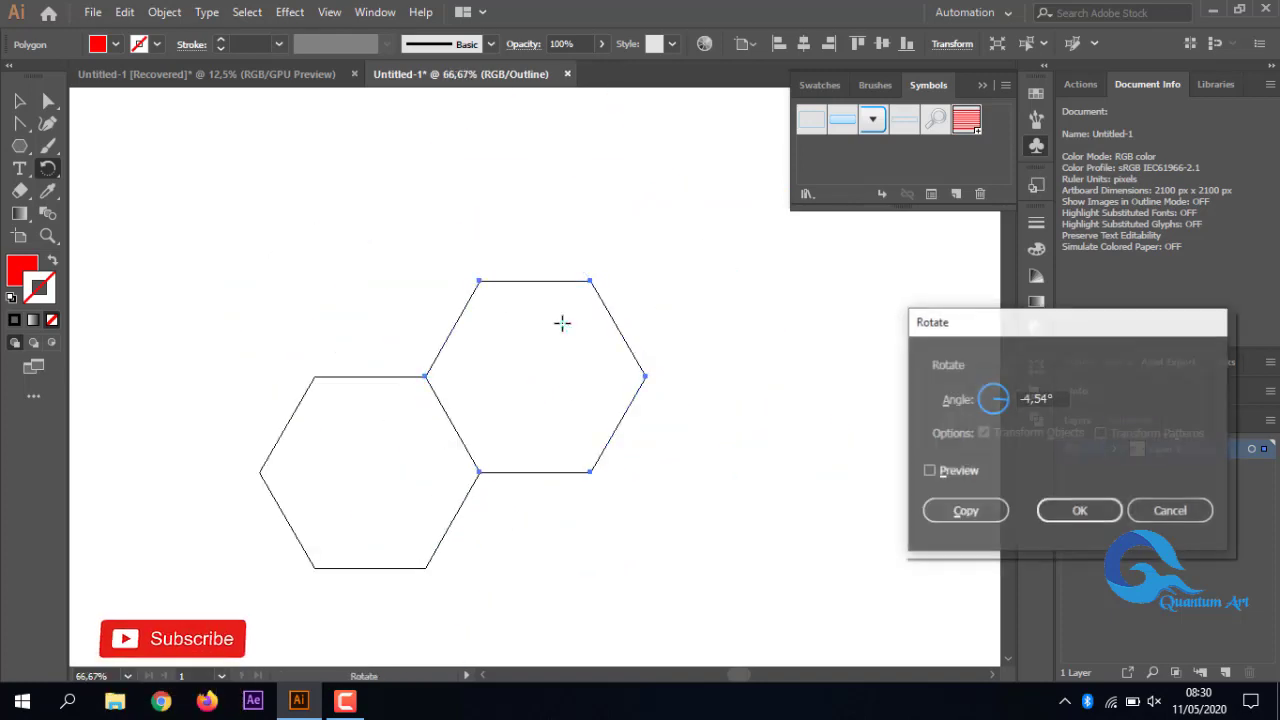
left_click(1171, 517)
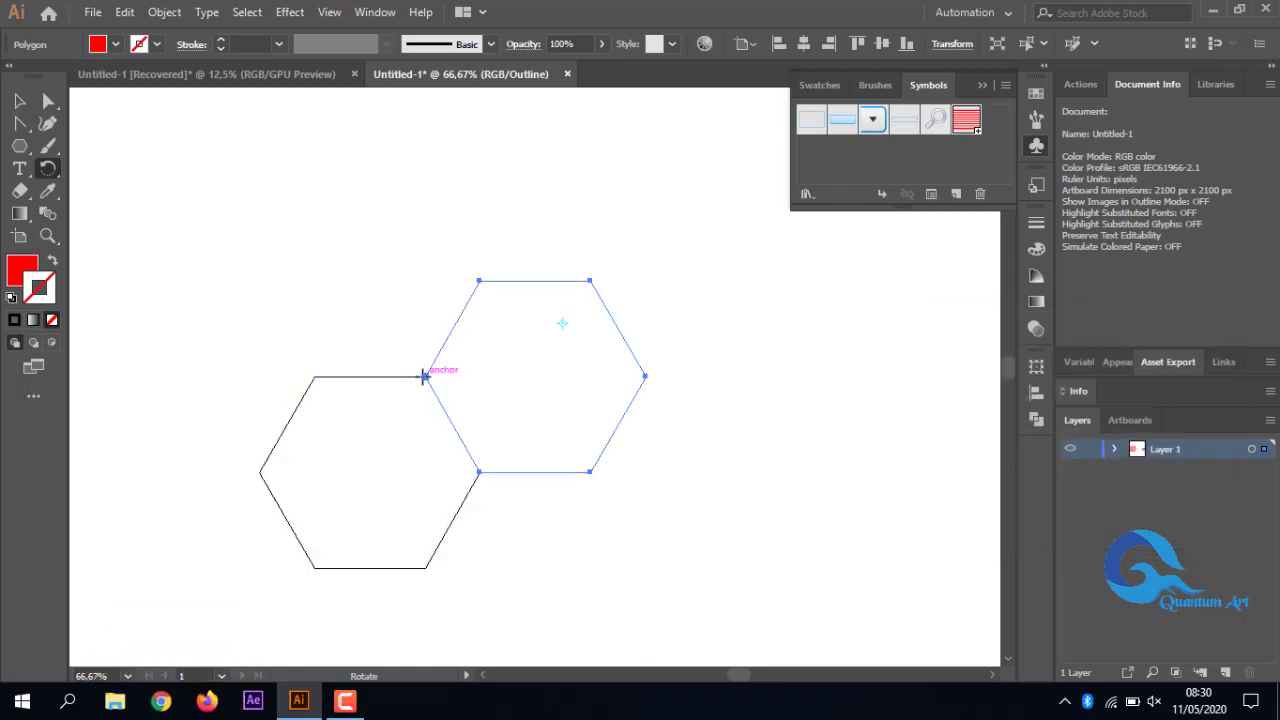
left_click(425, 377)
key("ctrl+plus")
key("ctrl+plus")
key("ctrl+plus")
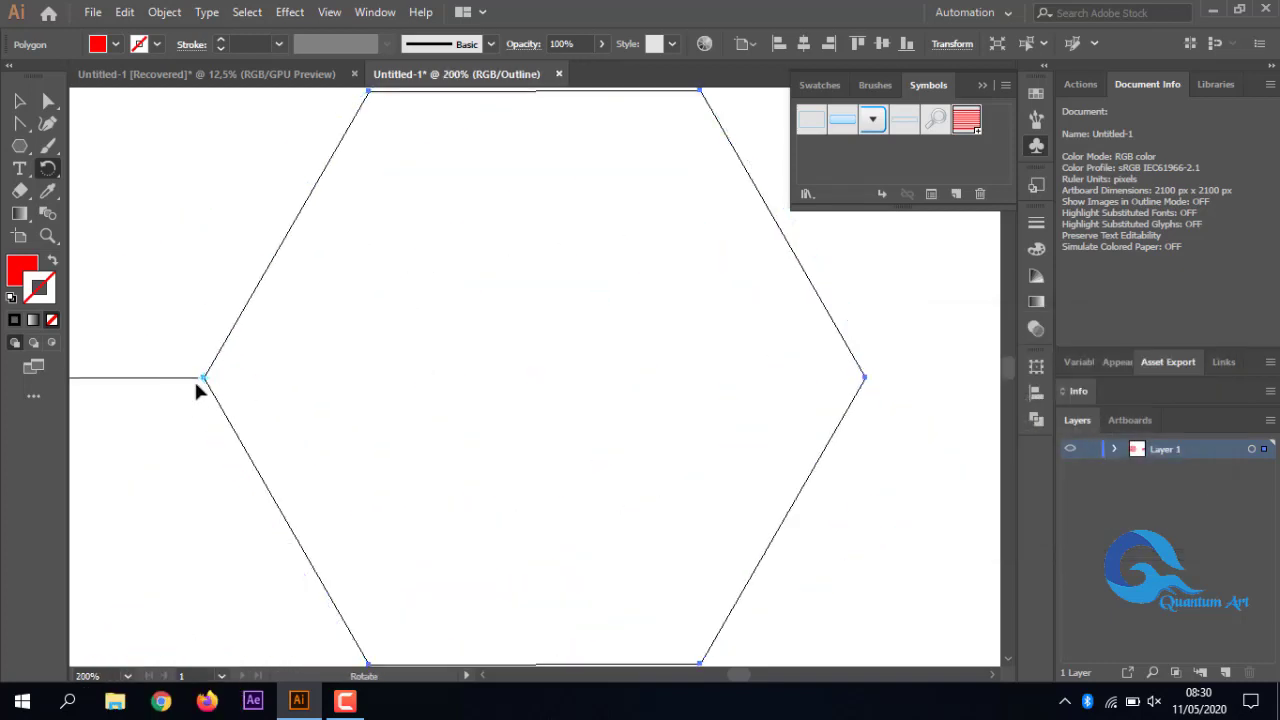
key("ctrl+minus")
key("ctrl+minus")
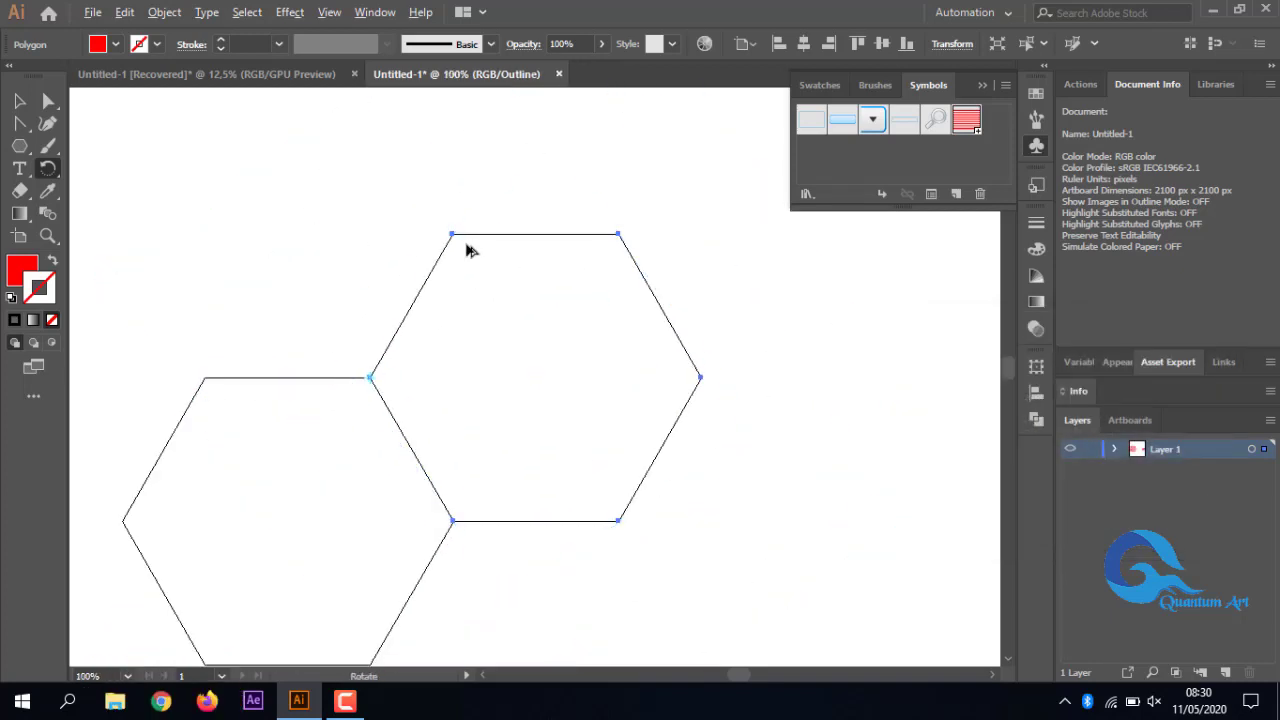
left_click_drag(450, 240, 204, 378)
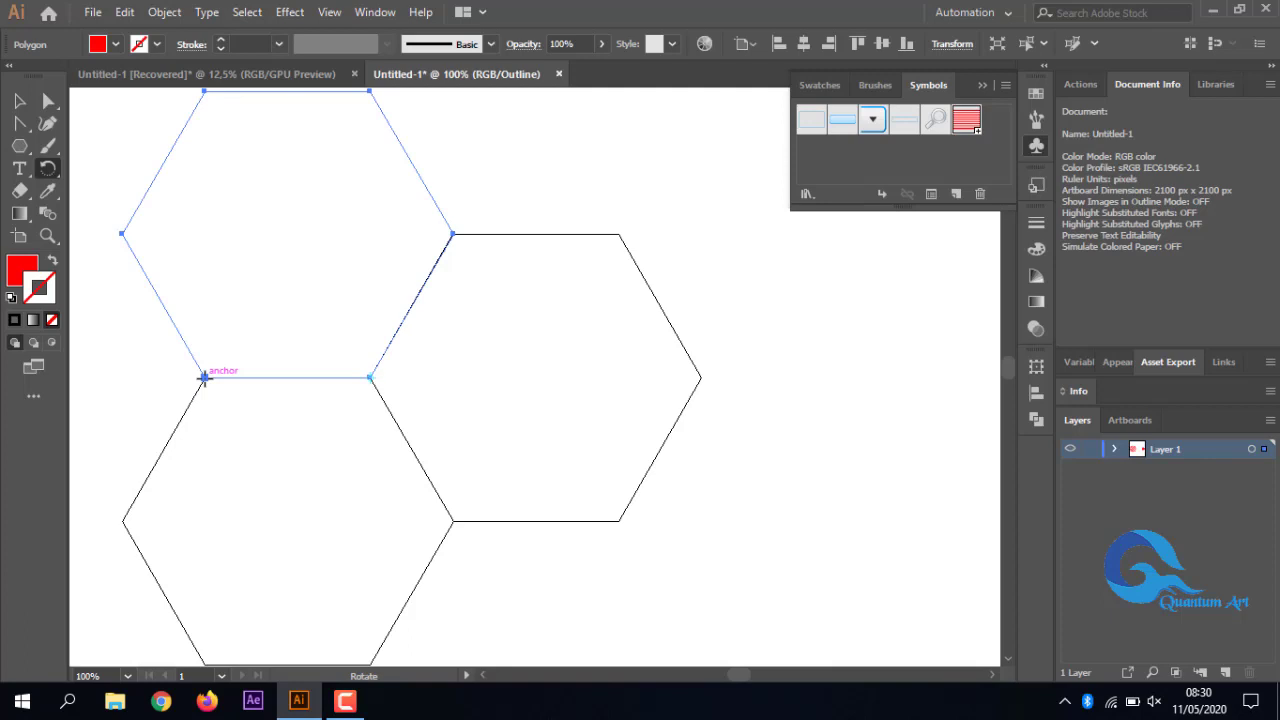
Rotate two more hexagon copies about the original's upper-left and left vertices to fill its upper-left and lower-left sides.
left_click_drag(133, 253, 163, 466)
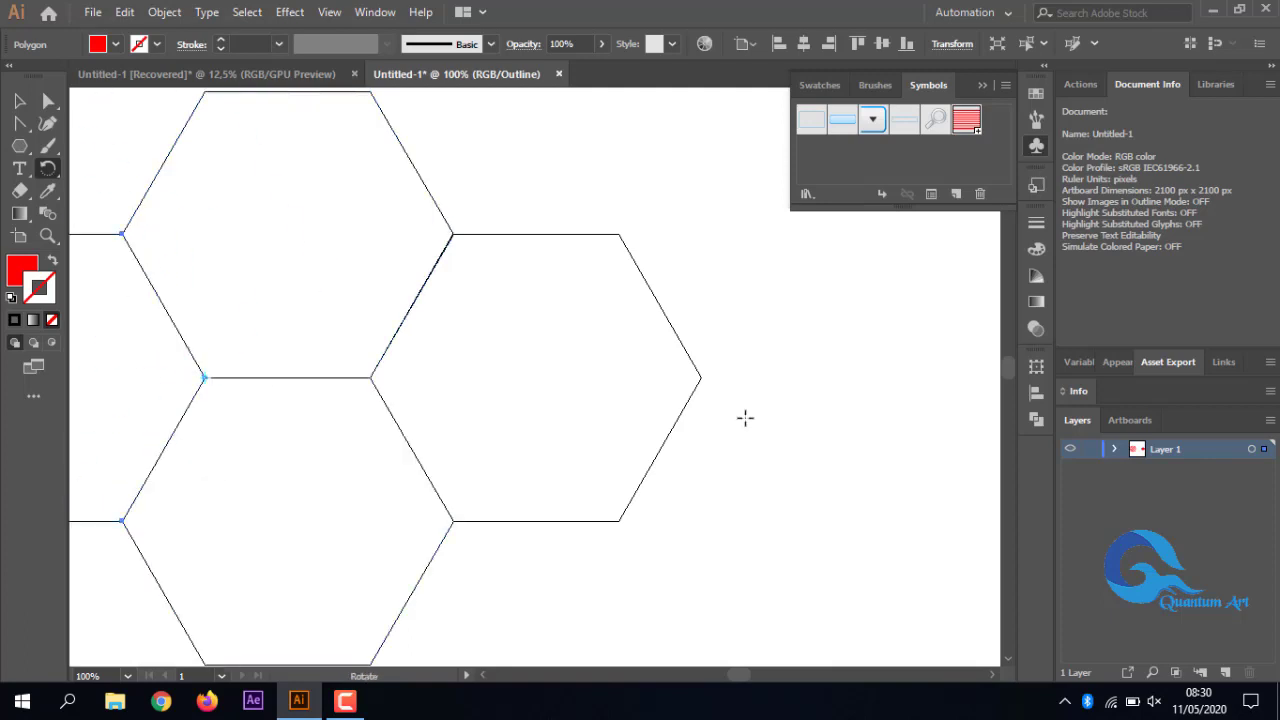
left_click(122, 520)
left_click_drag(108, 527, 168, 598)
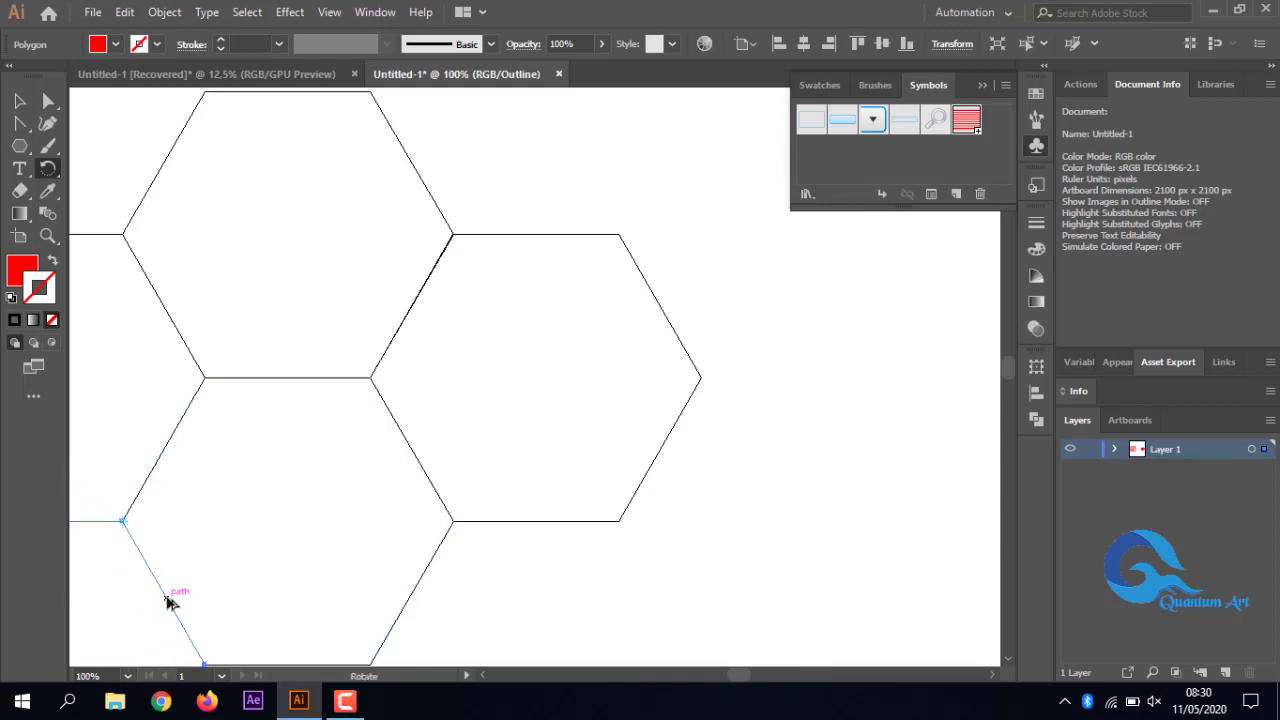
Rotate two more hexagon copies about the original's lower vertices to fill its bottom and lower-right sides, and return to preview mode.
left_click(1009, 661)
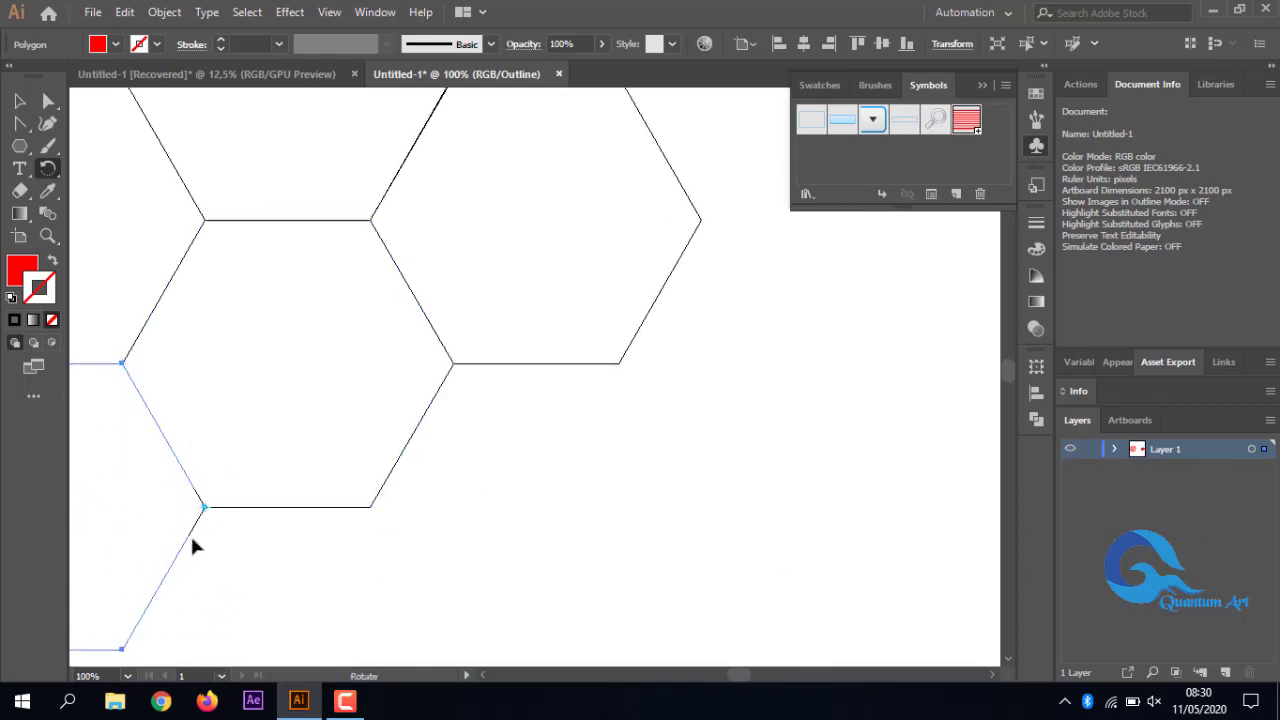
left_click_drag(186, 543, 370, 507)
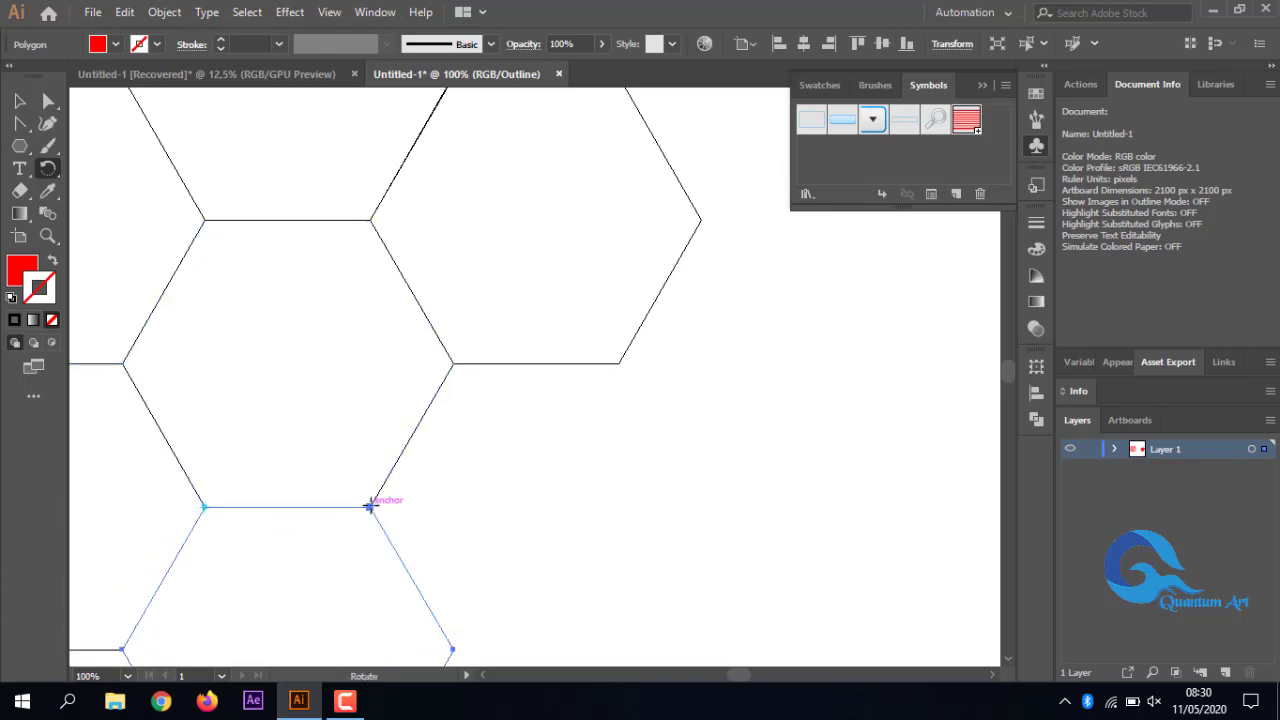
left_click_drag(404, 562, 449, 377)
key("ctrl+y")
key("ctrl+minus")
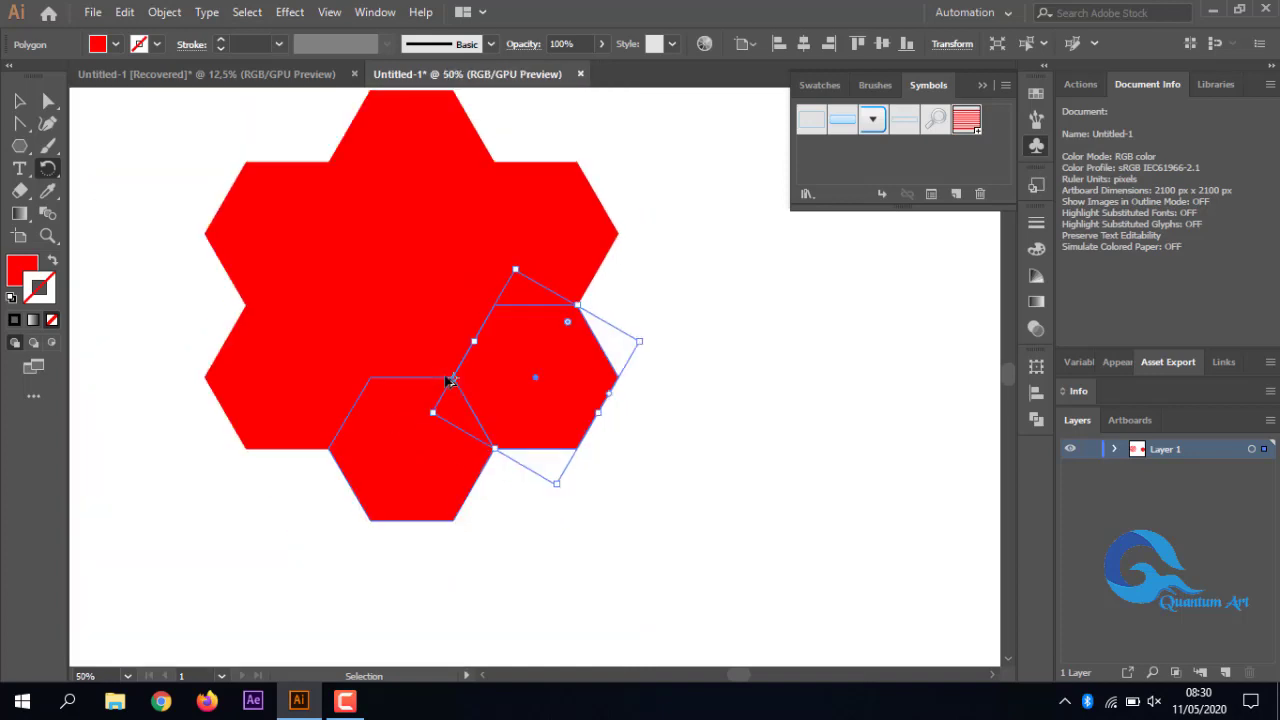
Fill the central hexagon of the cluster with white.
key("v")
left_click(418, 286)
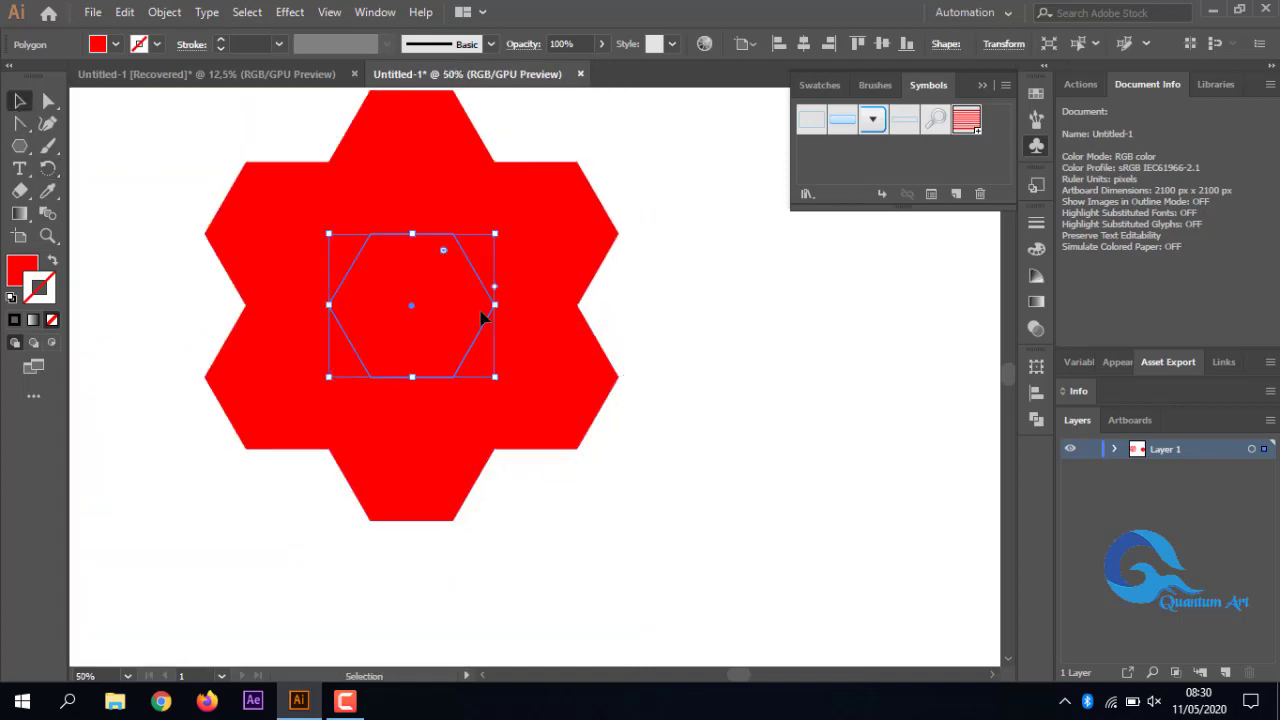
left_click(116, 46)
left_click(41, 80)
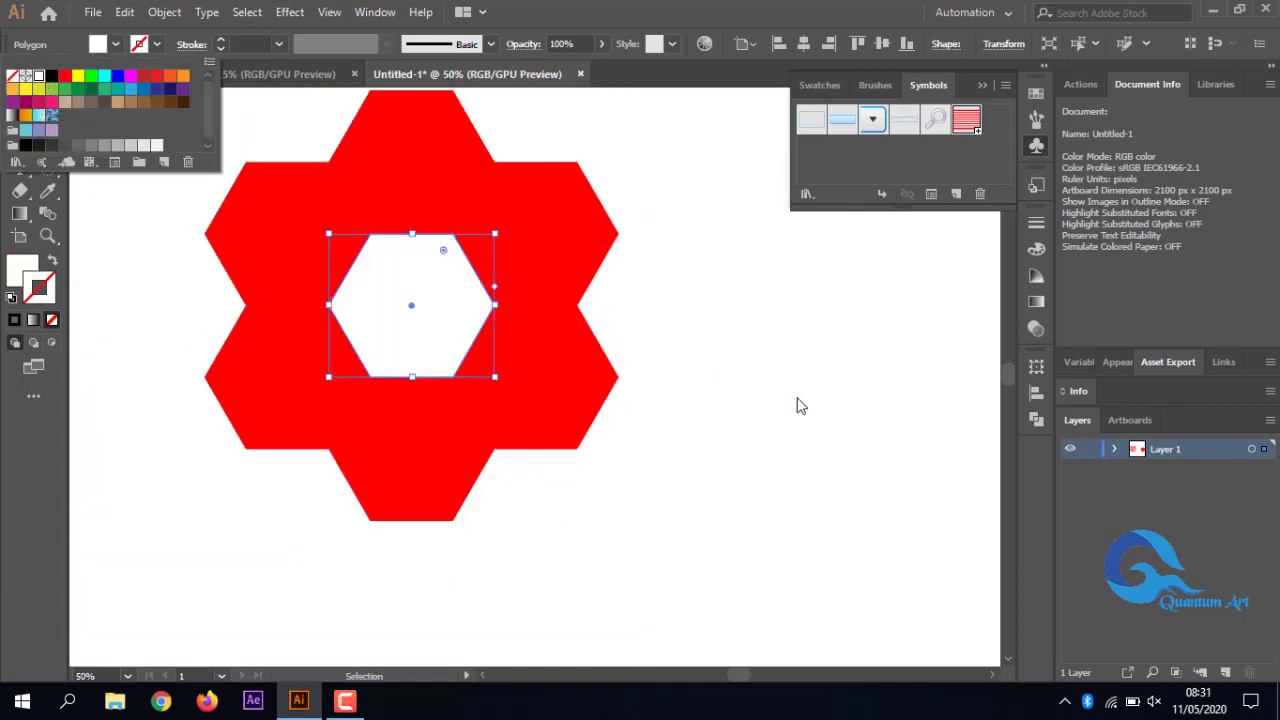
left_click(797, 403)
left_click(748, 401)
Fill the top, lower-left and lower-right hexagons of the ring with black so the colours alternate.
left_click(529, 389)
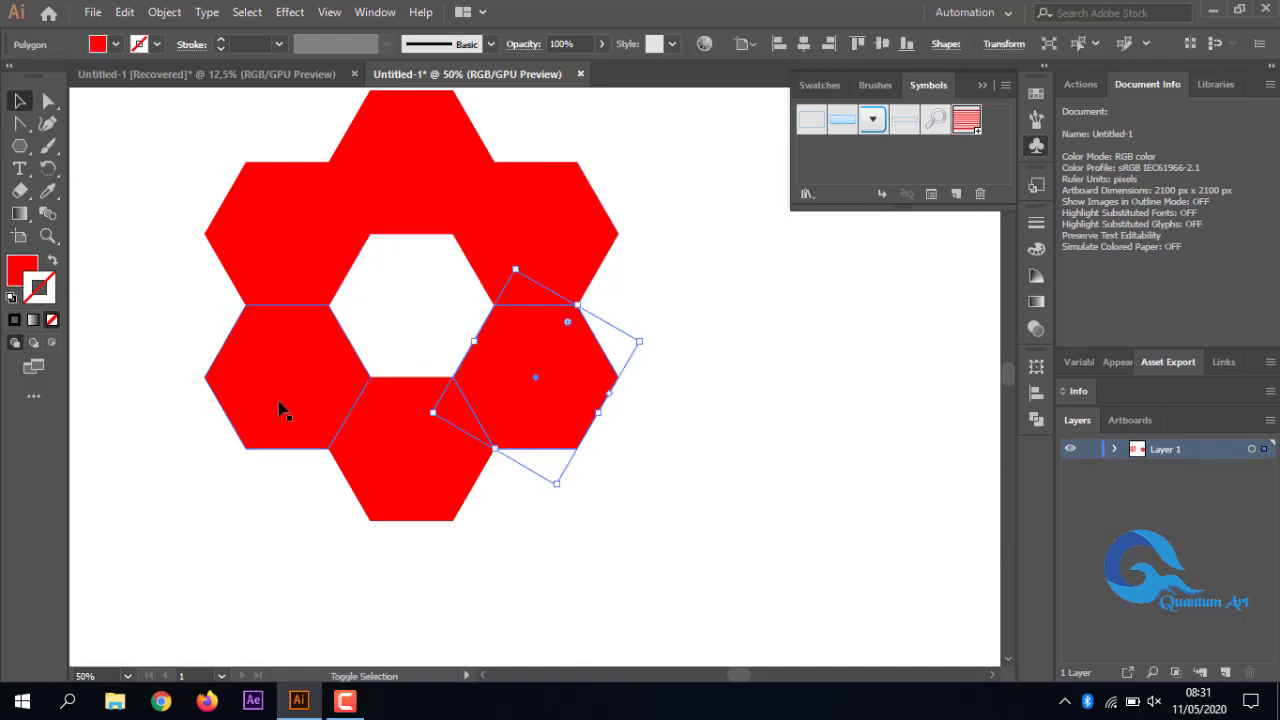
left_click(279, 401, "shift")
left_click(420, 178, "shift")
left_click(116, 44)
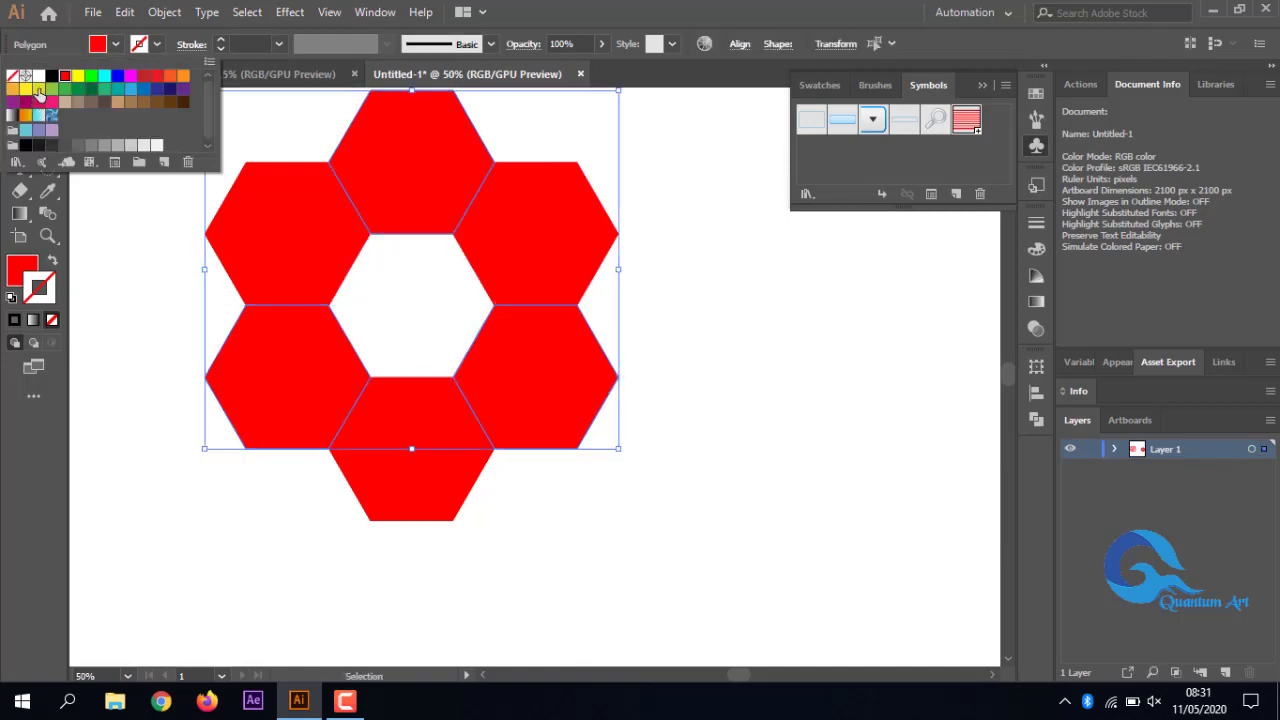
left_click(52, 77)
left_click(813, 375)
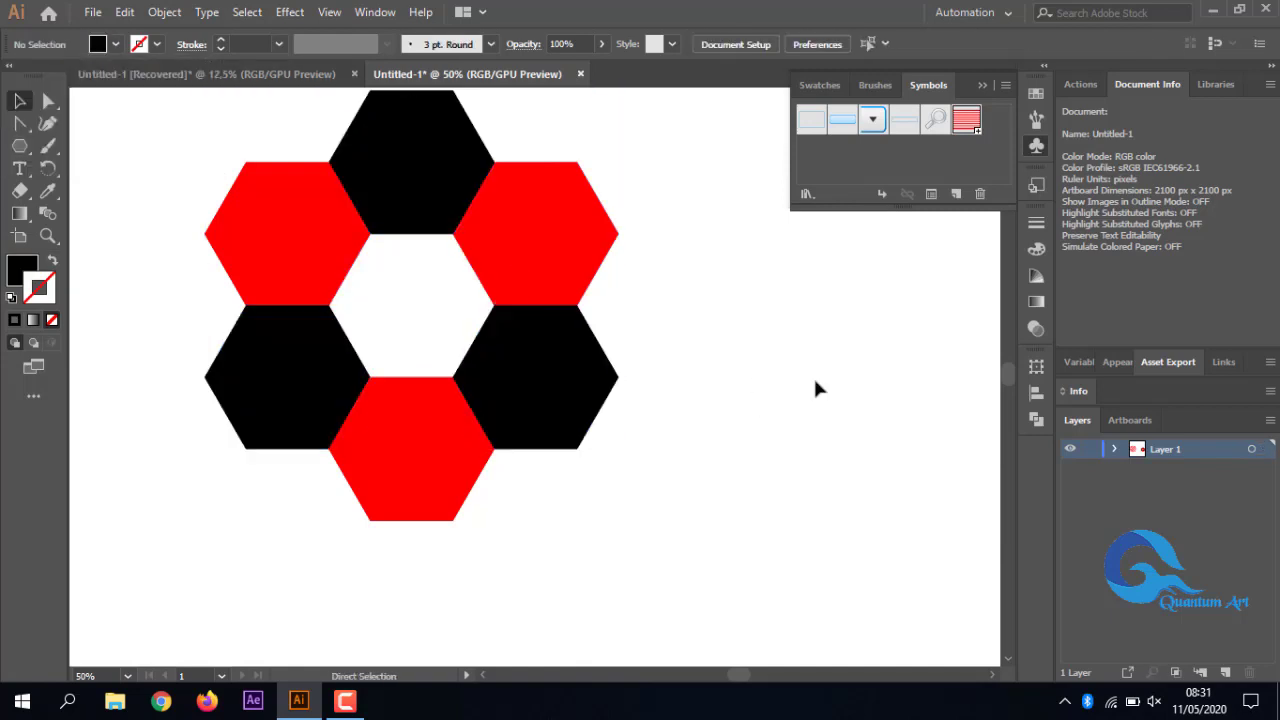
Move the whole seven-hexagon cluster to the artboard's upper-left area and scale it down proportionally.
key("ctrl+minus")
key("ctrl+minus")
key("ctrl+minus")
left_click_drag(582, 458, 590, 466)
key("ctrl+g")
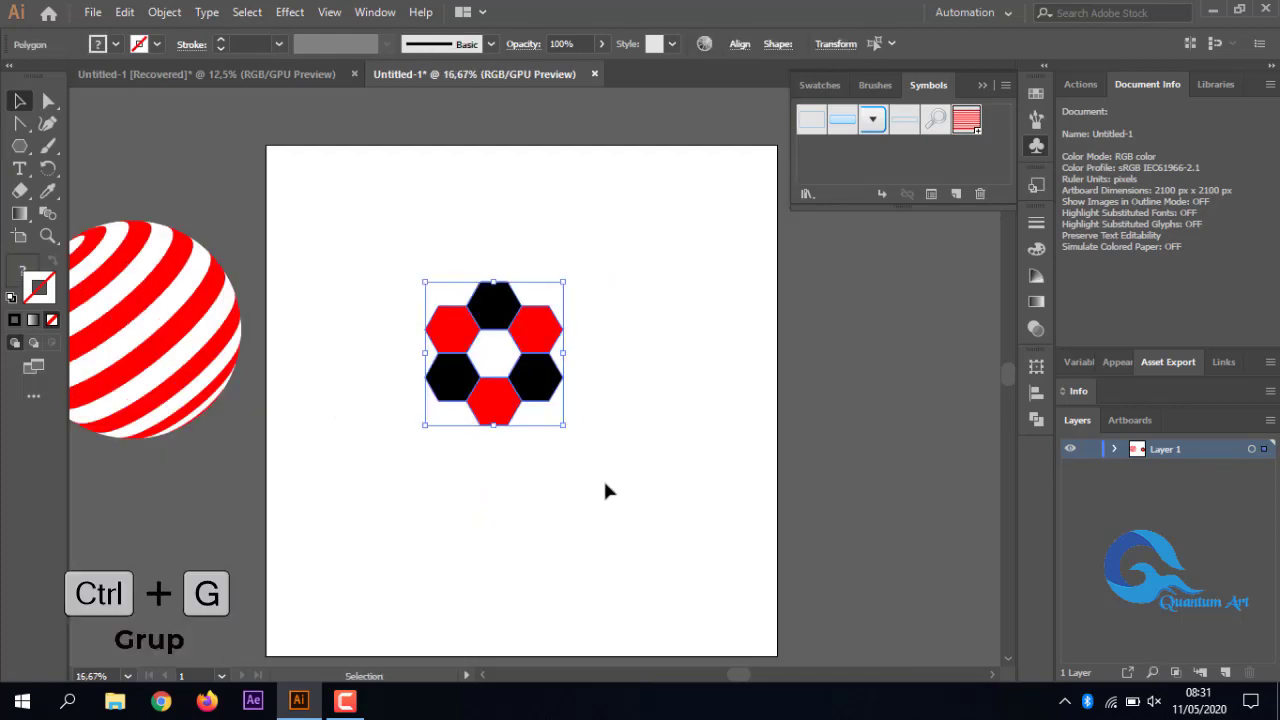
left_click_drag(496, 395, 346, 324)
left_click_drag(410, 351, 367, 324)
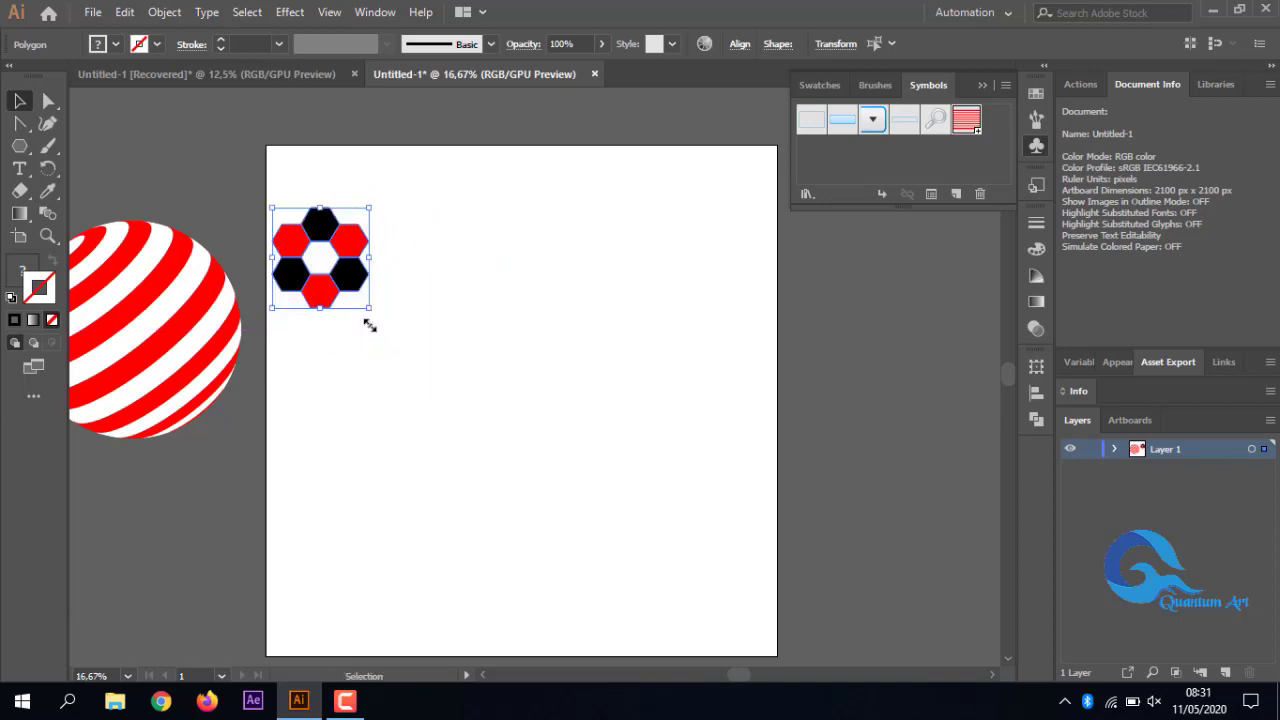
Group the seven hexagons and place a copy of the group to its right so the side hexagons overlap exactly.
left_click(429, 156)
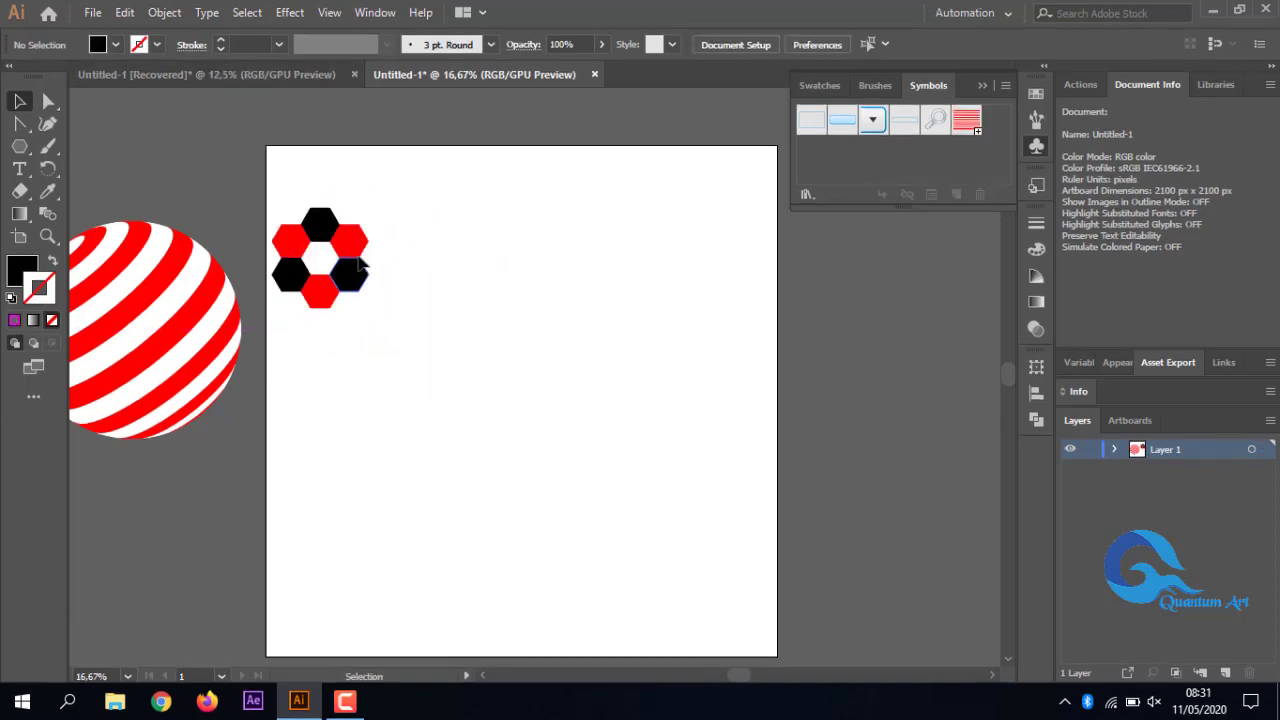
left_click_drag(277, 203, 365, 316)
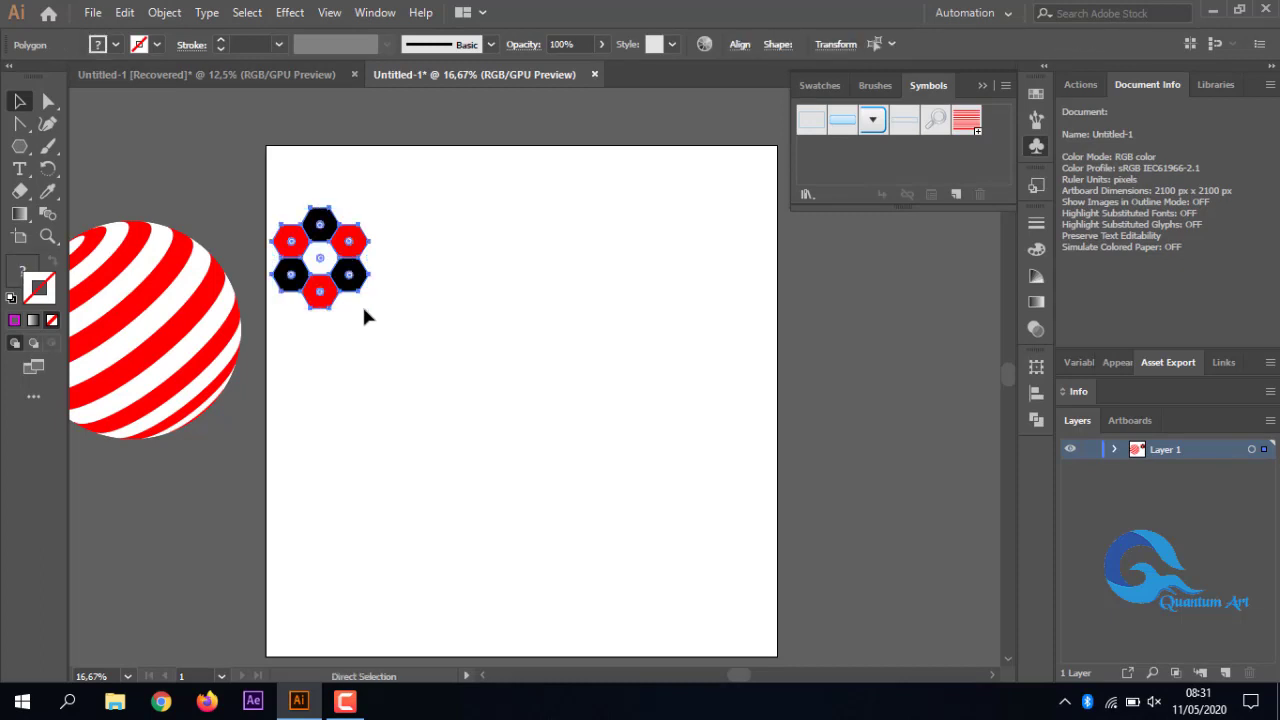
key("ctrl+g")
key("ctrl+equal")
left_click_drag(591, 420, 707, 420)
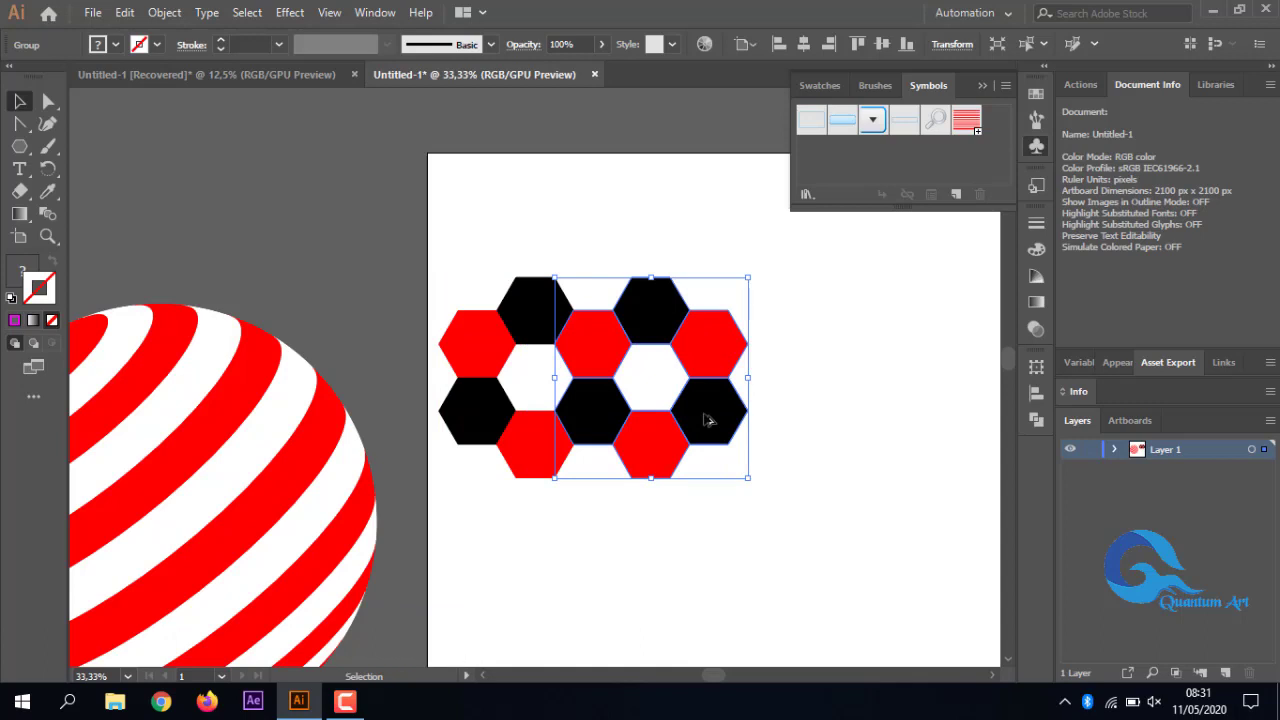
Repeat the cluster copy rightward at the same spacing until a row of eight clusters spans the artboard's width.
key("ctrl+minus")
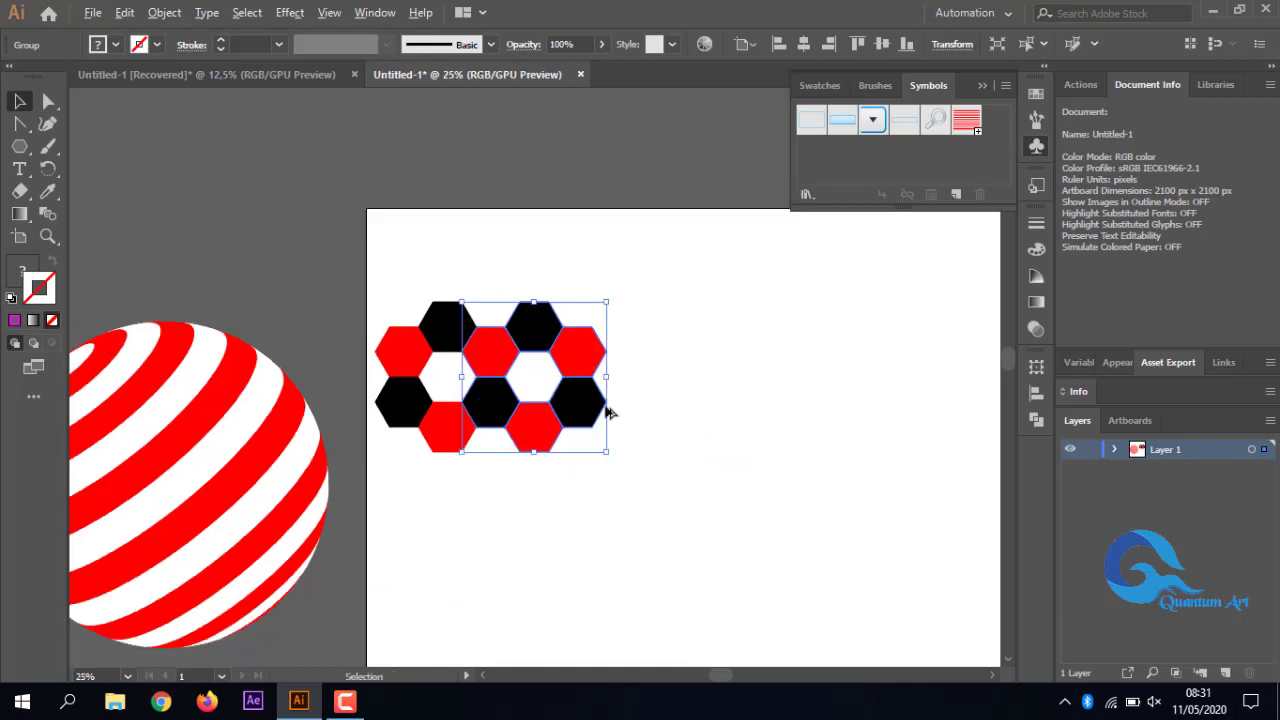
left_click_drag(603, 410, 693, 392)
key("ctrl+d")
key("ctrl+d")
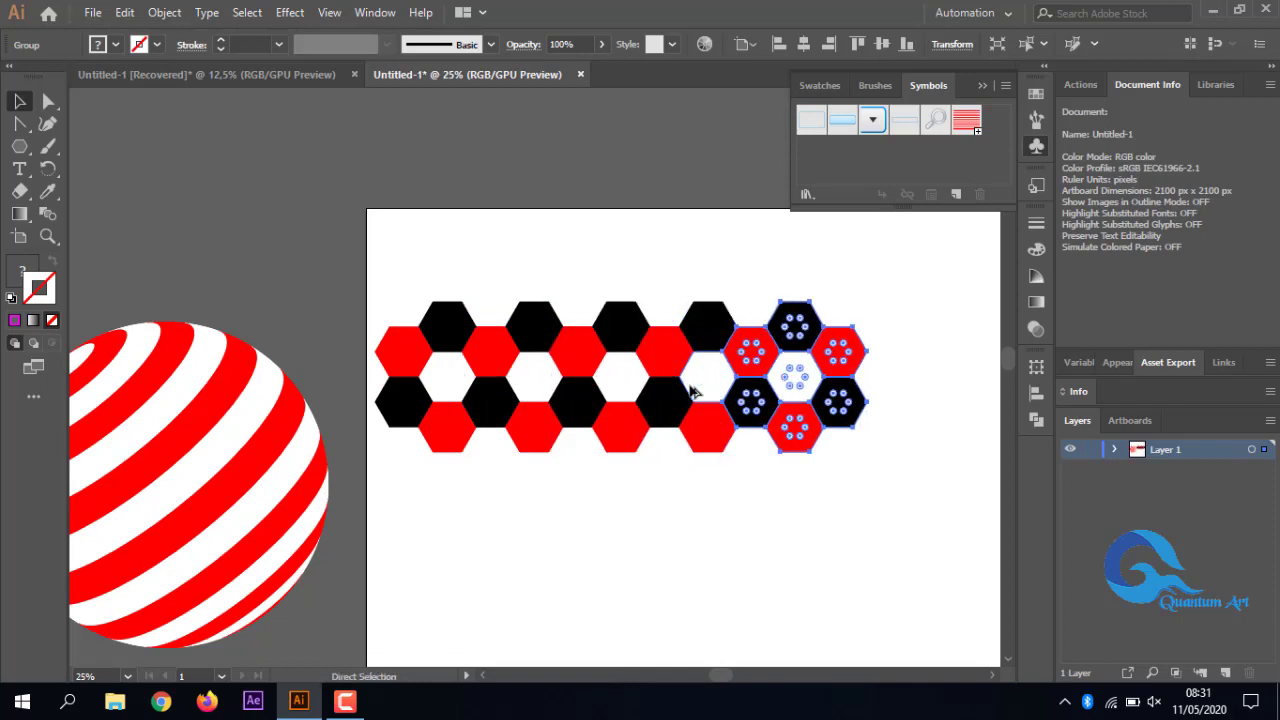
key("ctrl+d")
key("ctrl+minus")
key("ctrl+d")
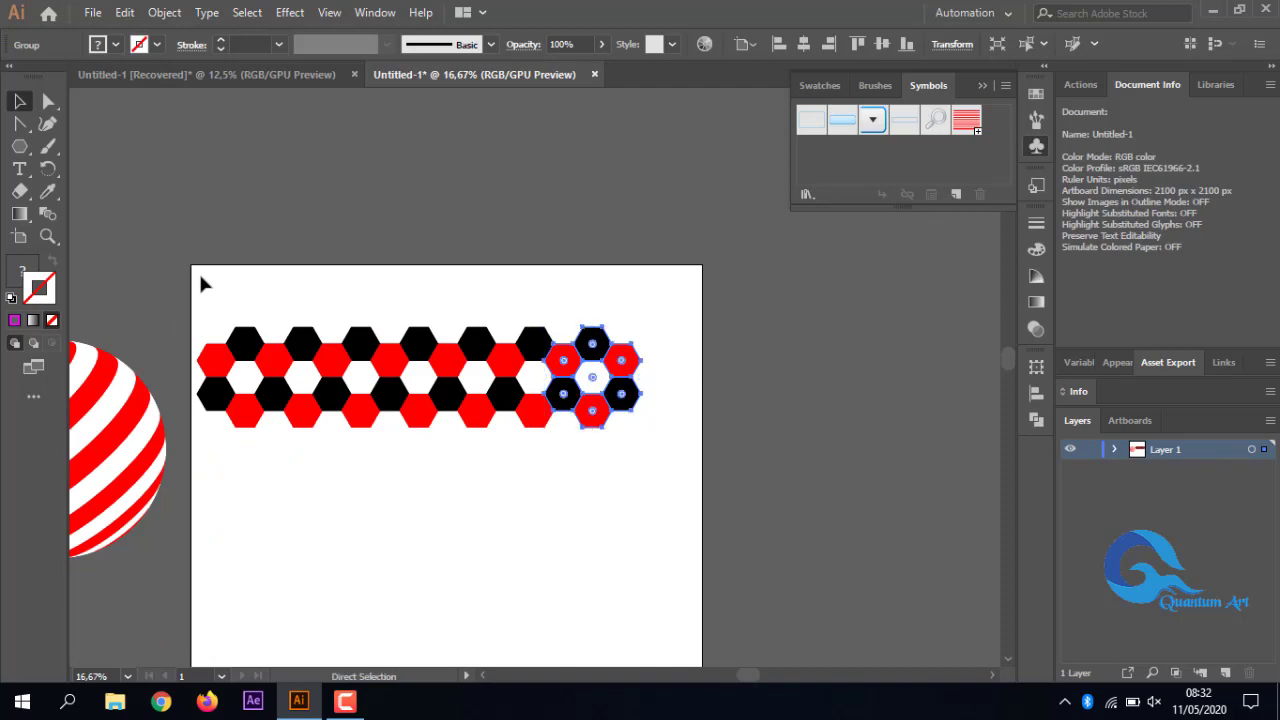
key("ctrl+d")
Duplicate the hexagon row downward in interlocking copies, shifting every other copy one hexagon to the right, to fill most of the artboard.
key("ctrl+a")
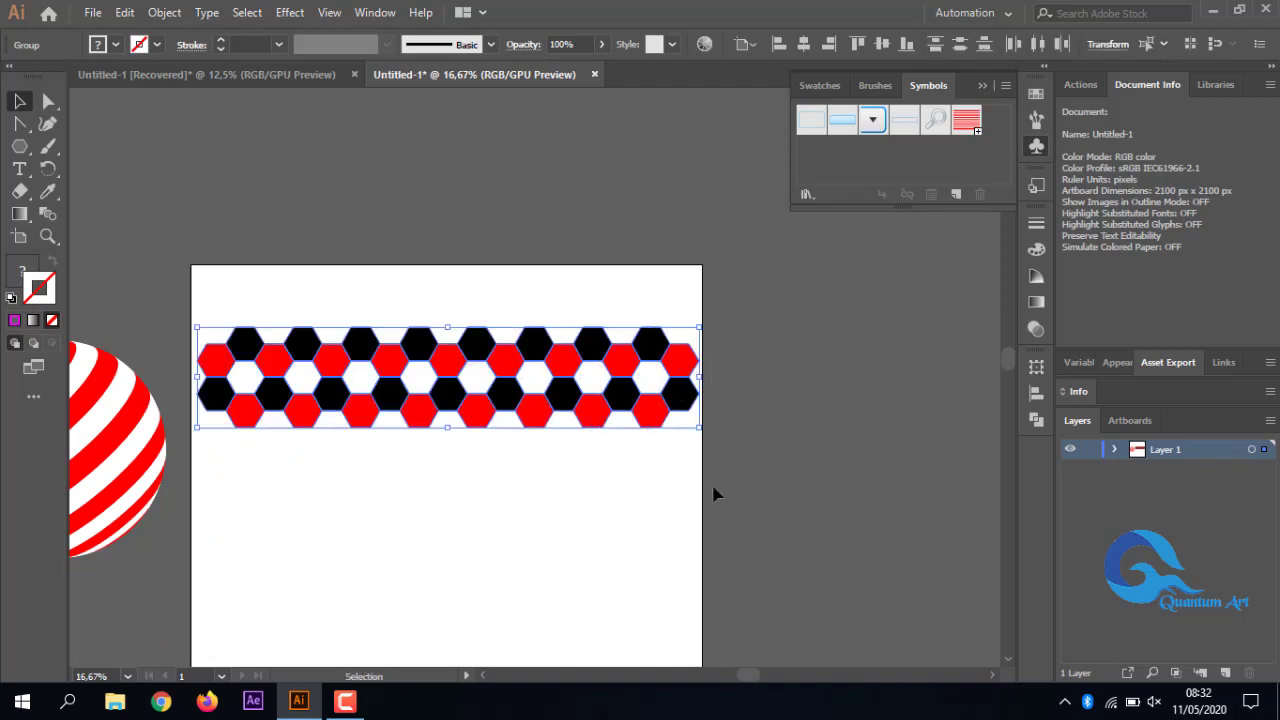
left_click(228, 308)
left_click(640, 418)
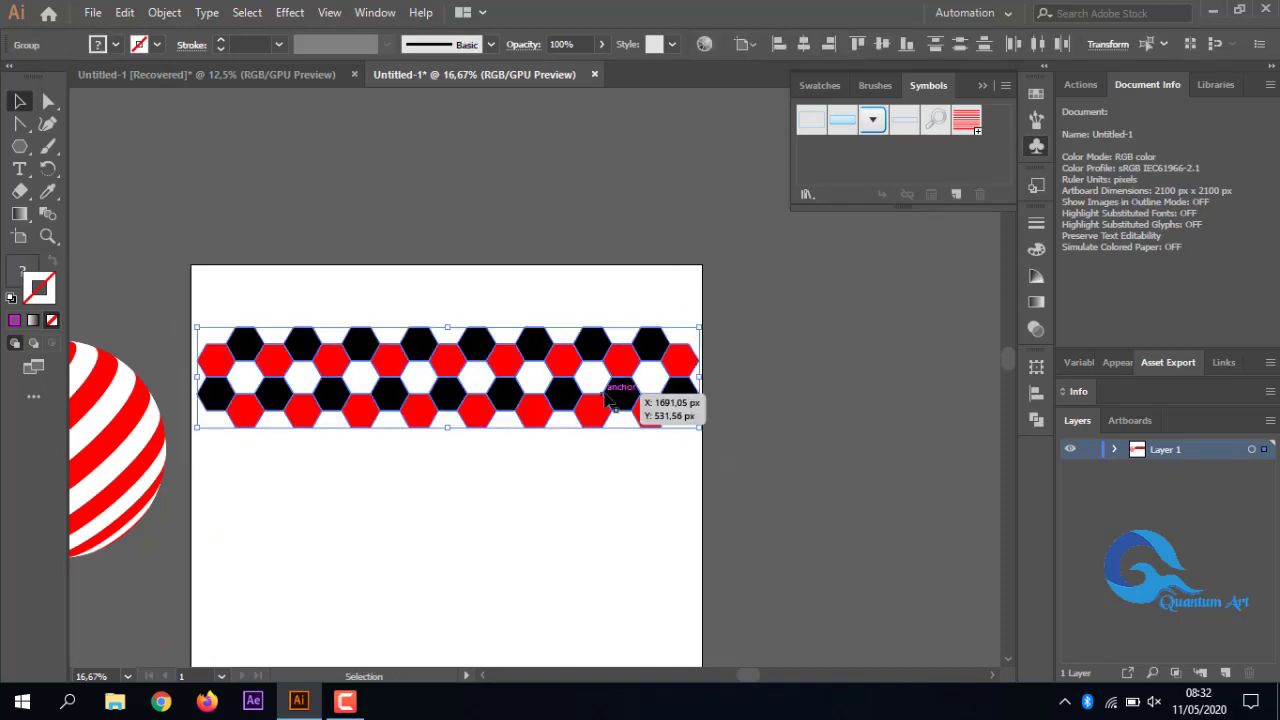
left_click_drag(642, 421, 626, 509)
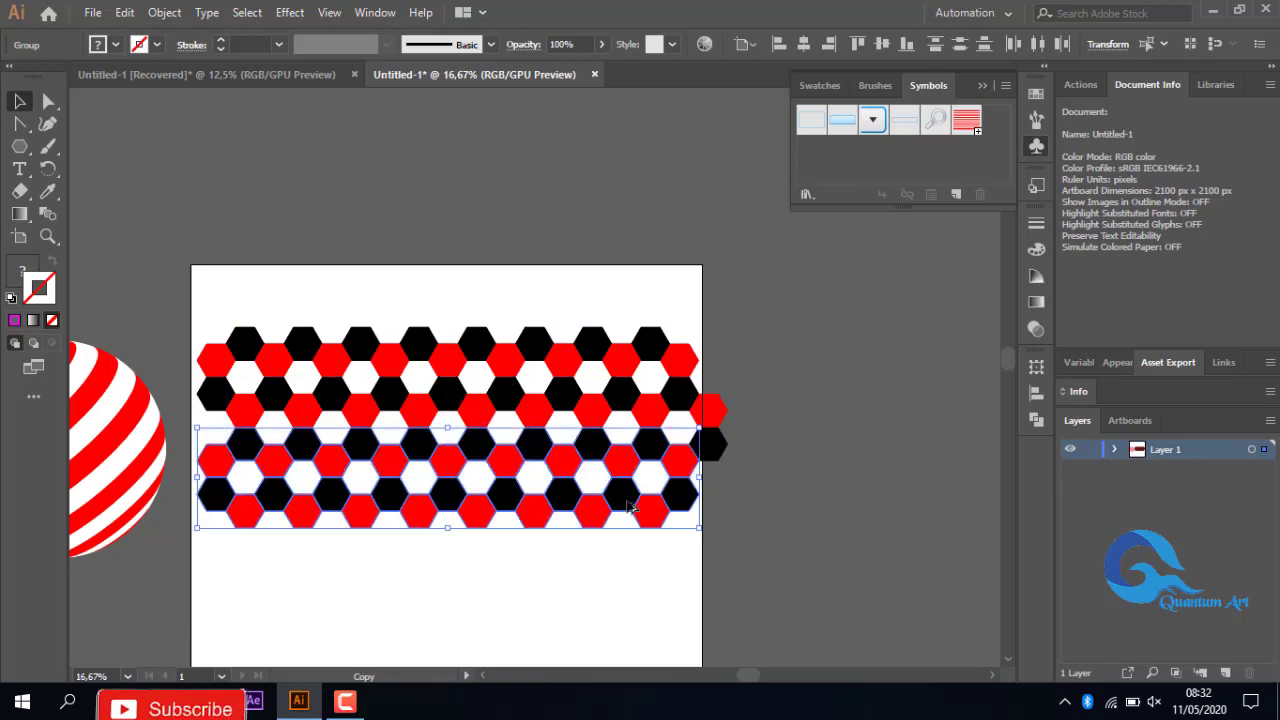
left_click_drag(330, 522, 320, 612)
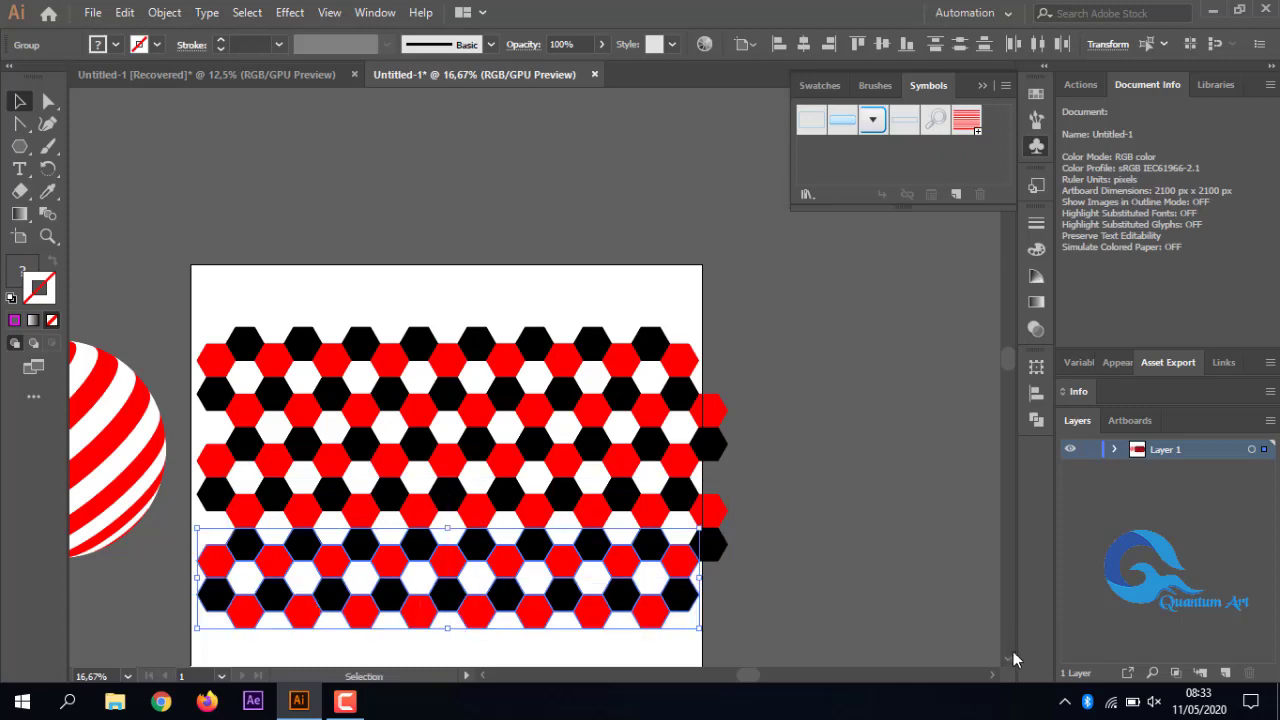
scroll(1010, 659, "down", 3)
left_click_drag(600, 405, 600, 535)
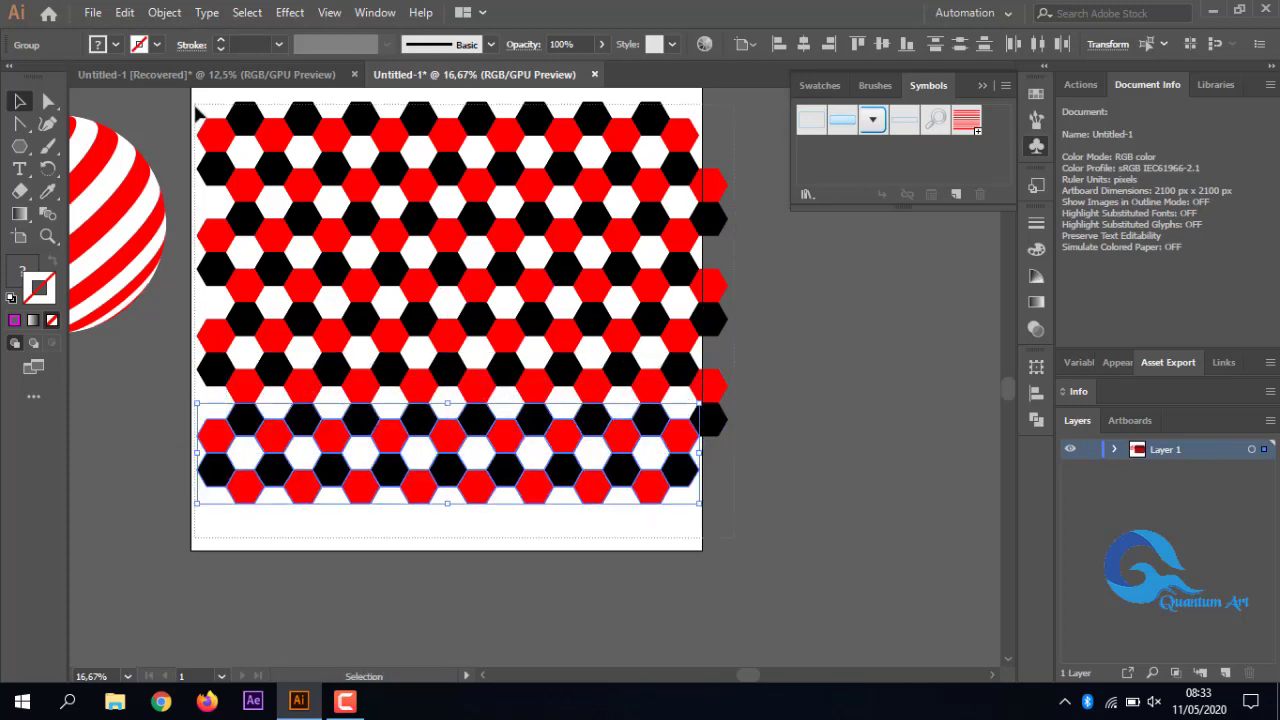
Select the entire hexagon pattern and save it as a new symbol with the default options.
scroll(200, 140, "up", 2)
key("ctrl+a")
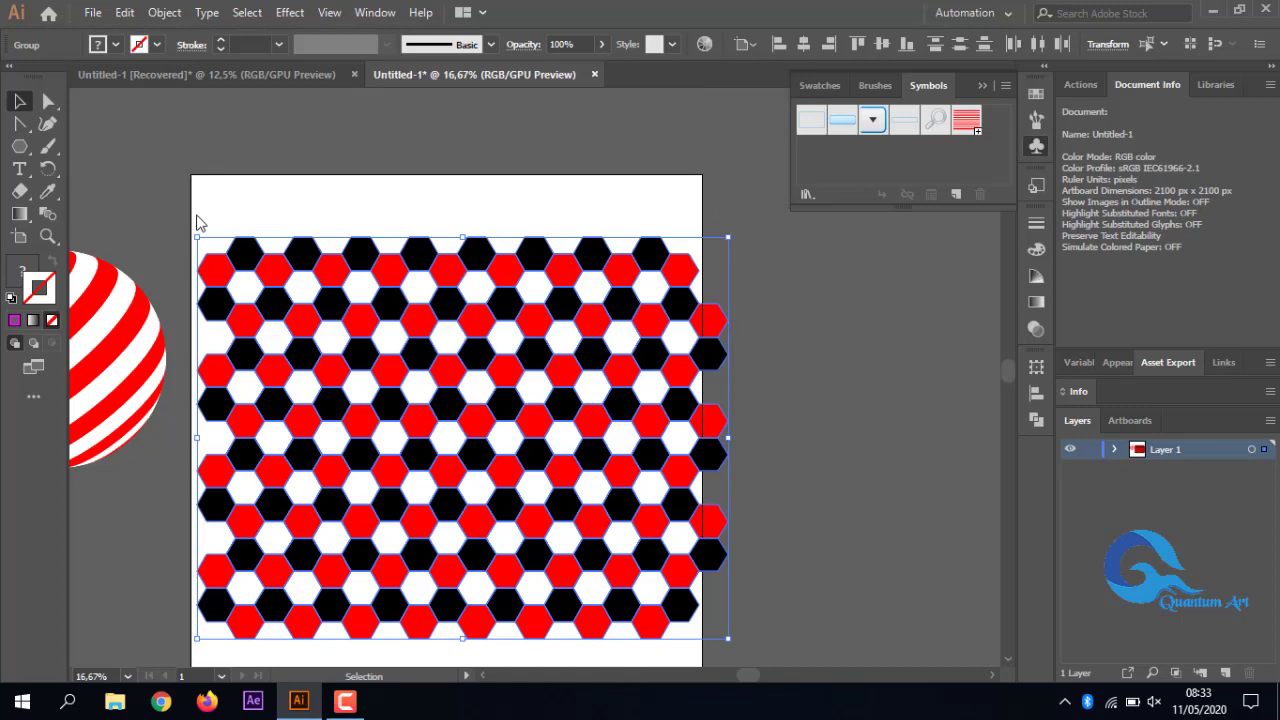
left_click_drag(548, 418, 859, 168)
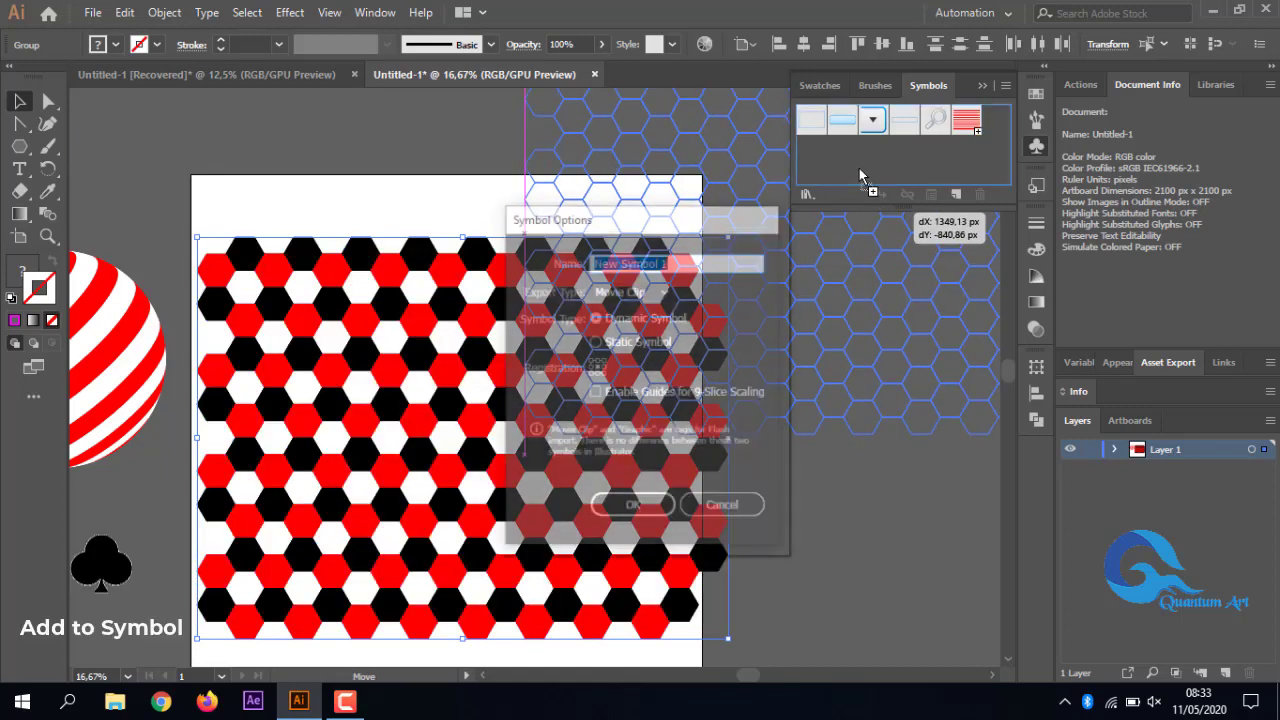
left_click(631, 507)
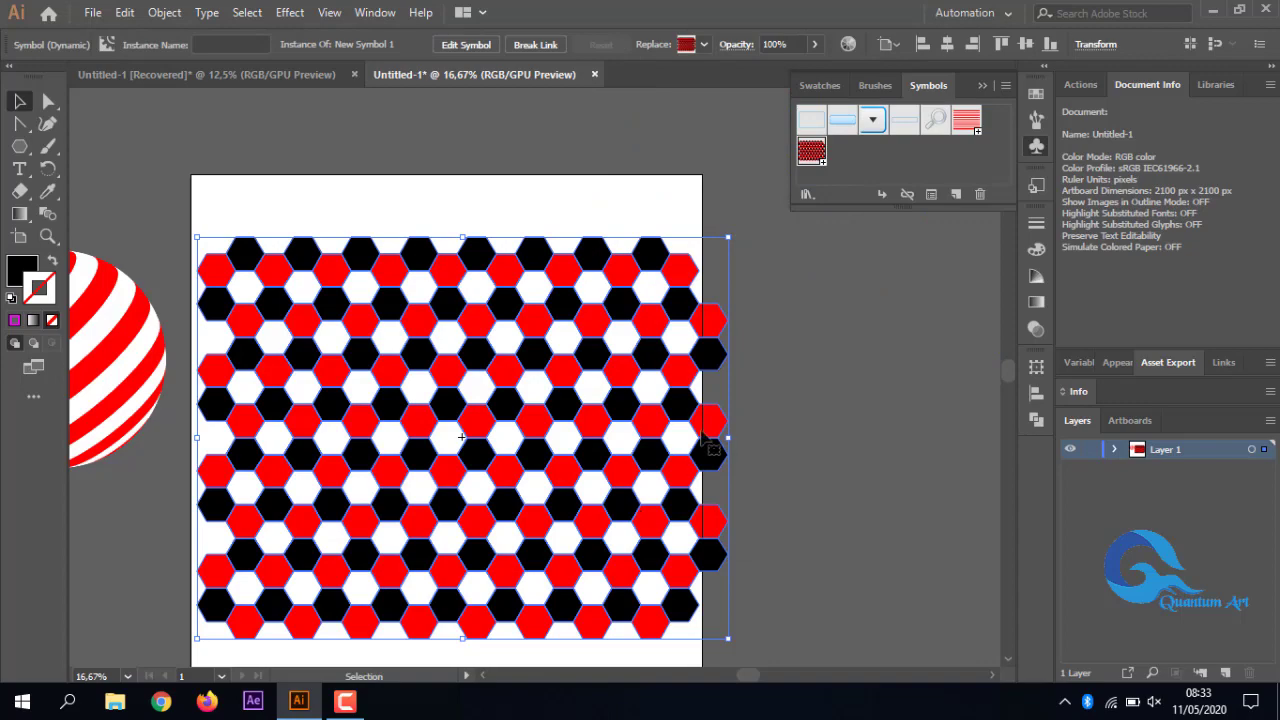
Move the hexagon pattern off the artboard to its right side and deselect it.
left_click_drag(455, 458, 901, 452)
left_click_drag(660, 455, 822, 452)
left_click(301, 208)
Draw a circle on the artboard with a black stroke and no fill, and delete its right half.
key("l")
left_click_drag(419, 390, 553, 520)
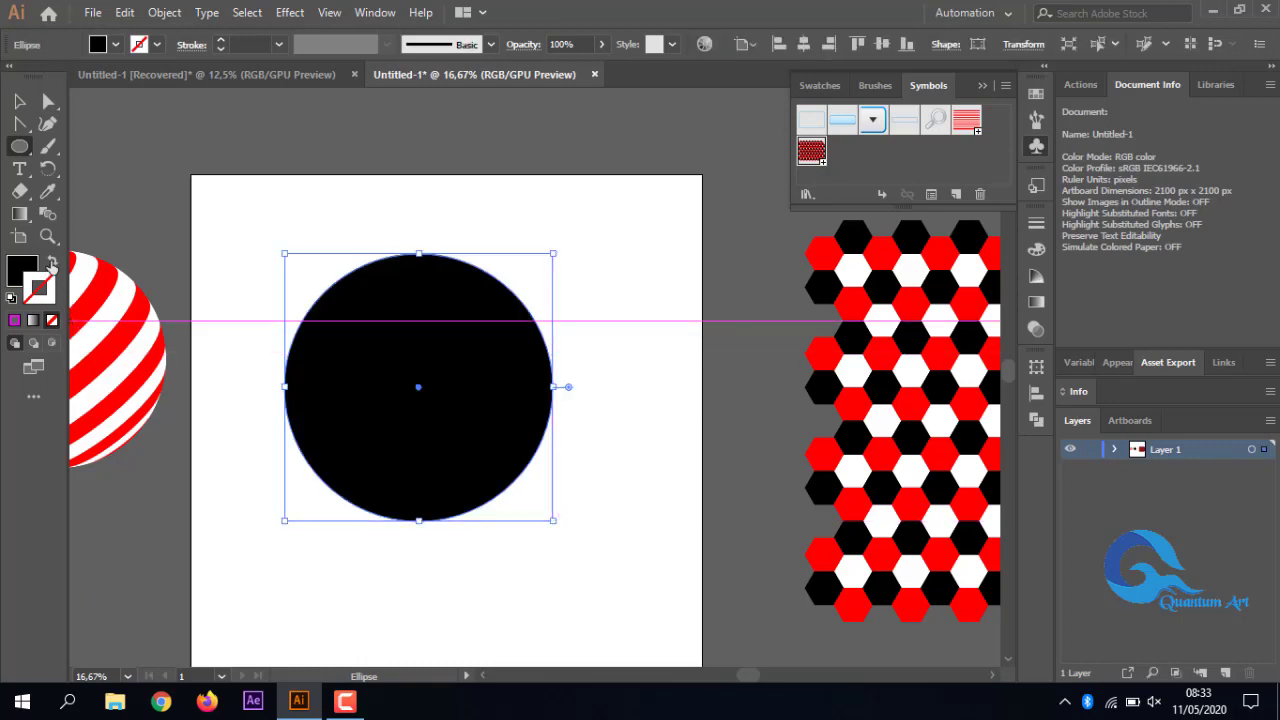
left_click(52, 262)
key("a")
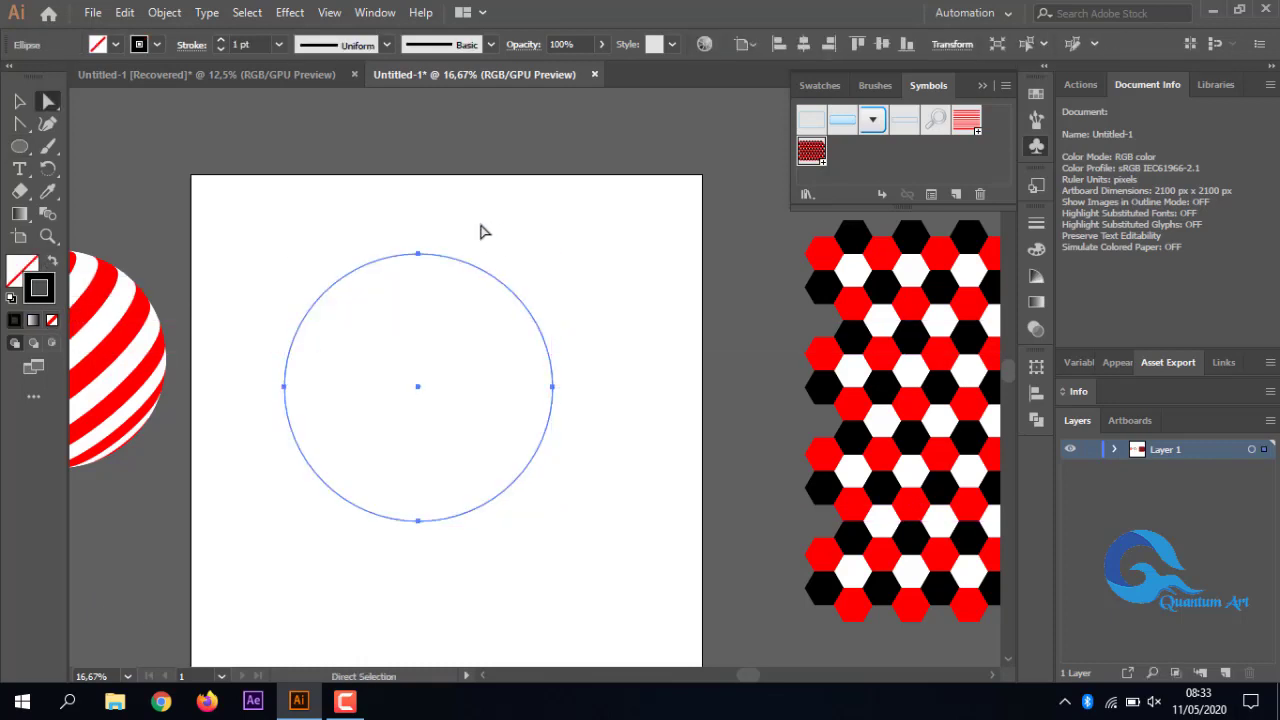
left_click_drag(590, 552, 591, 550)
key("Delete")
left_click(319, 139)
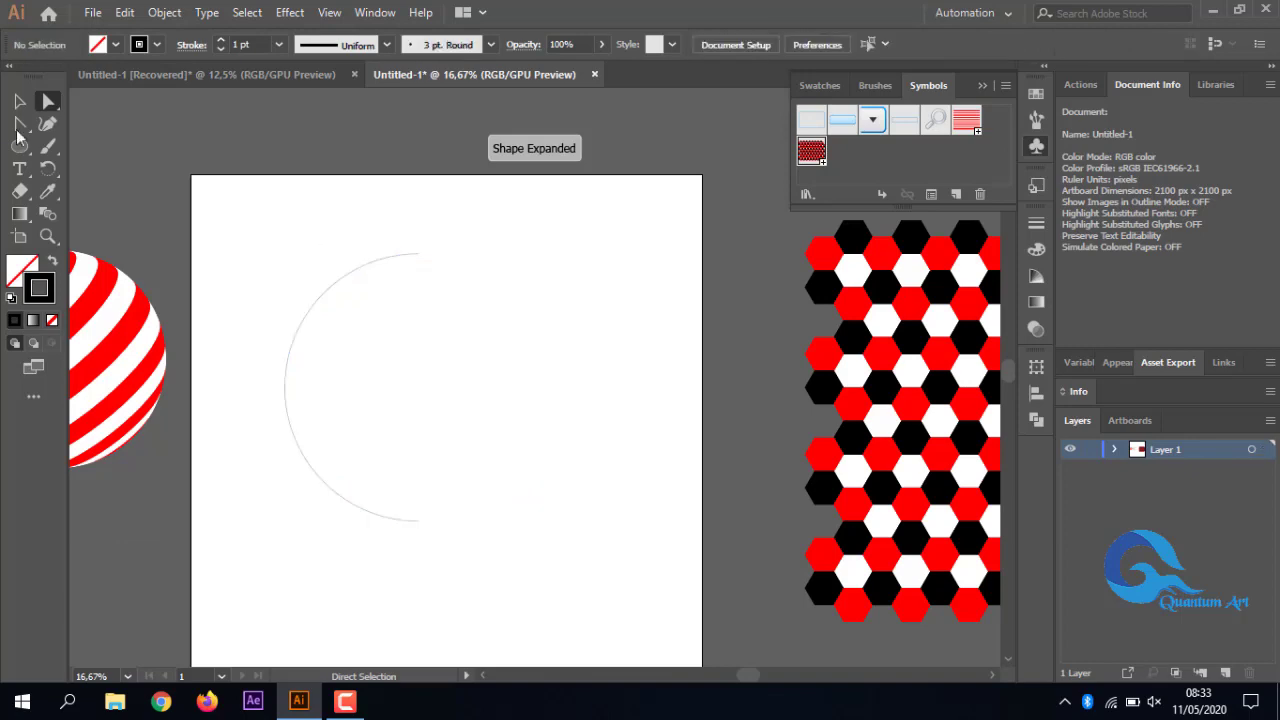
Apply a 3D Revolve effect to the half circle with preview on, revolving 360° from the Right Edge.
left_click(20, 103)
left_click(332, 284)
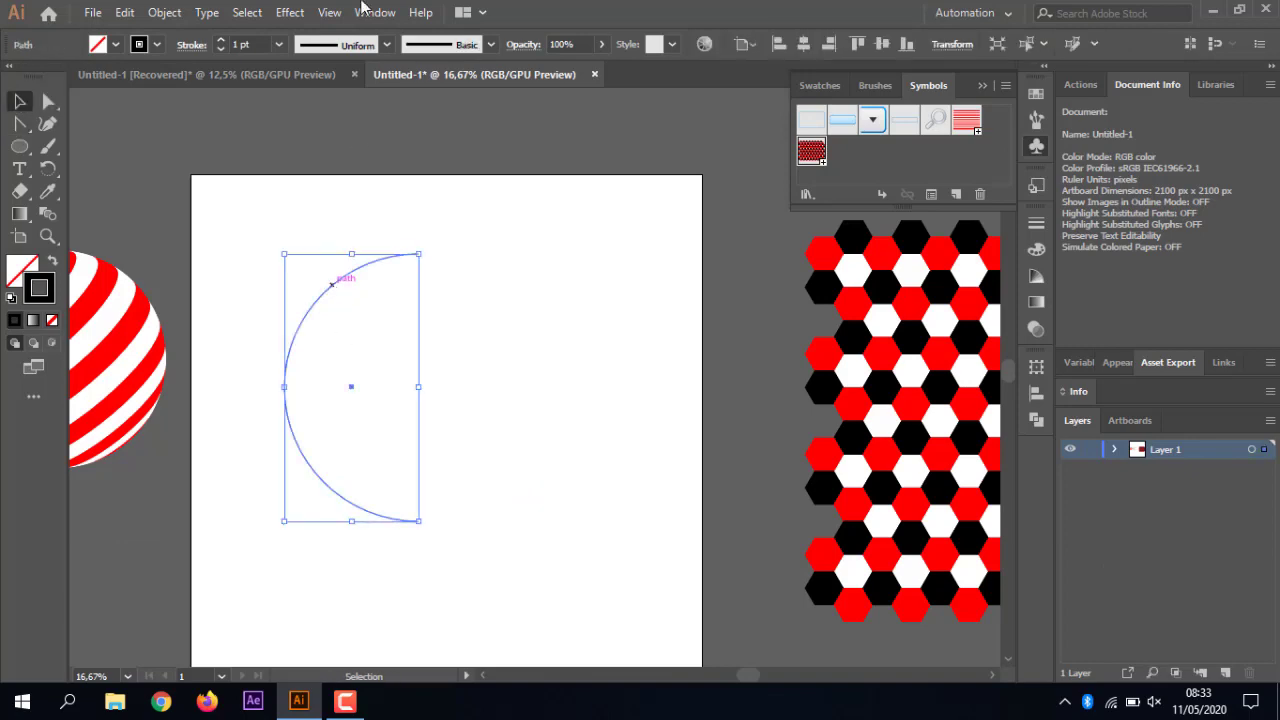
left_click(302, 14)
mouse_move(330, 118)
left_click(590, 142)
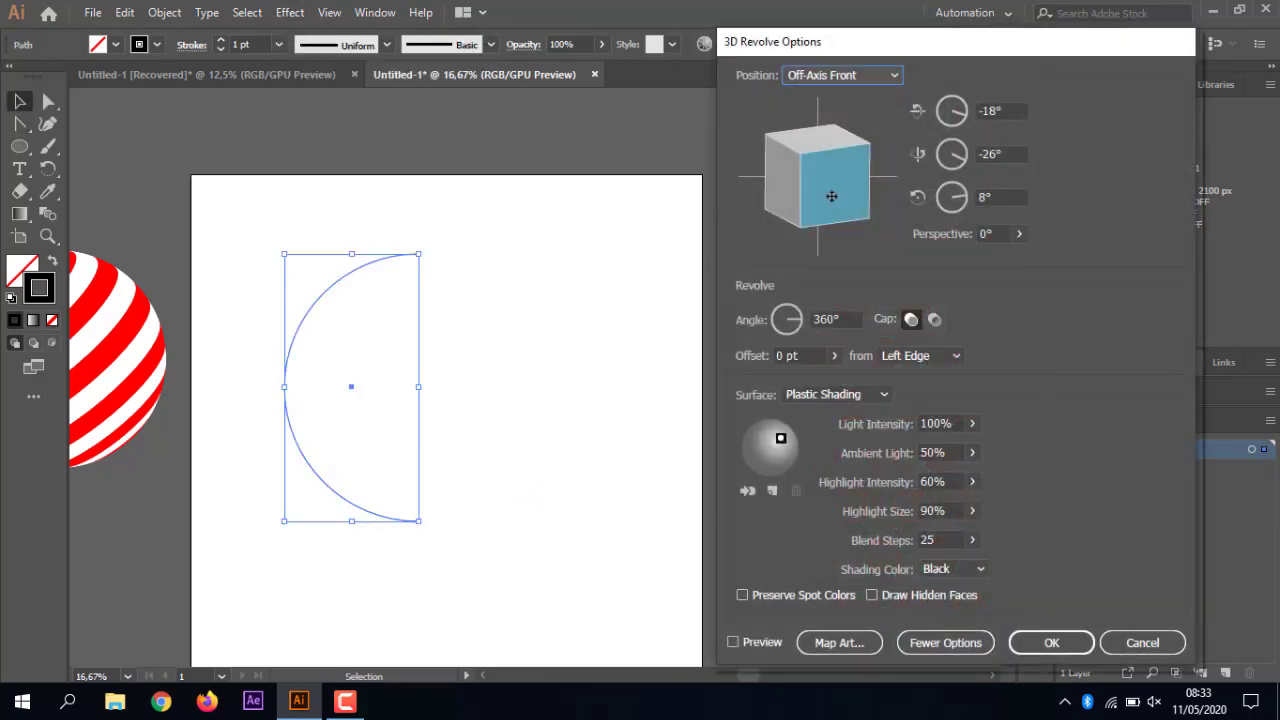
left_click(733, 641)
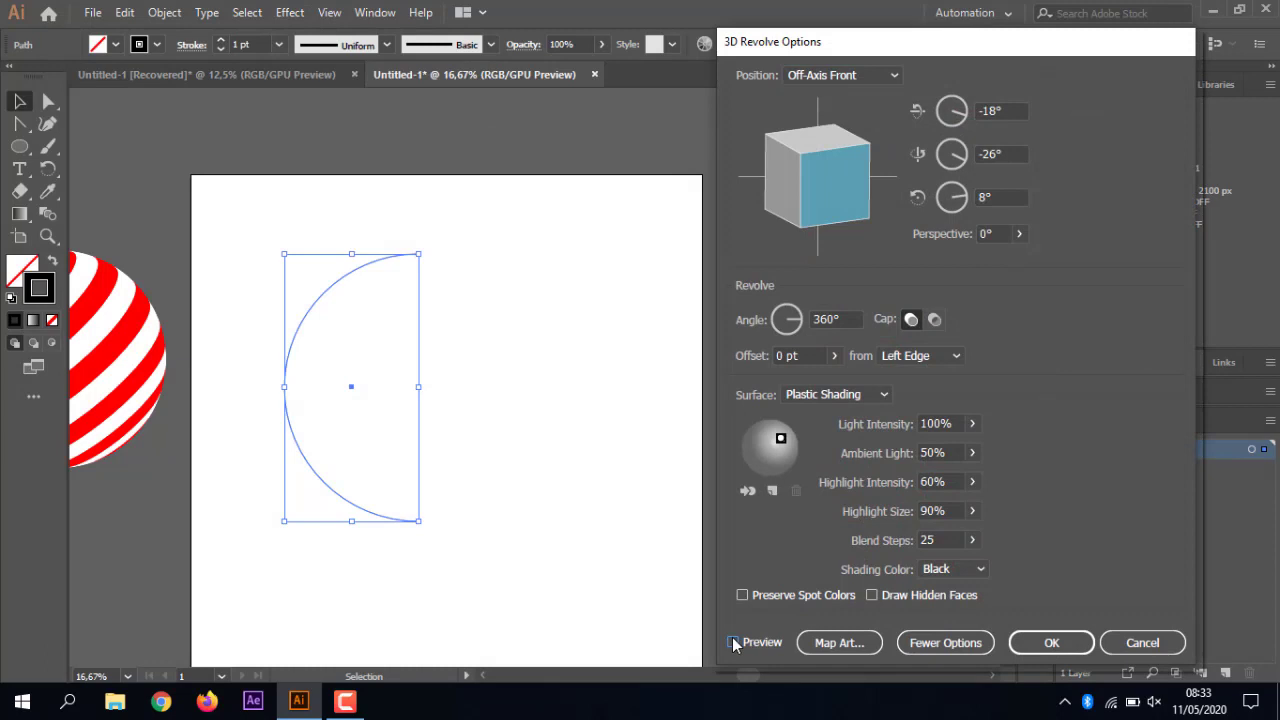
left_click(956, 356)
left_click(956, 395)
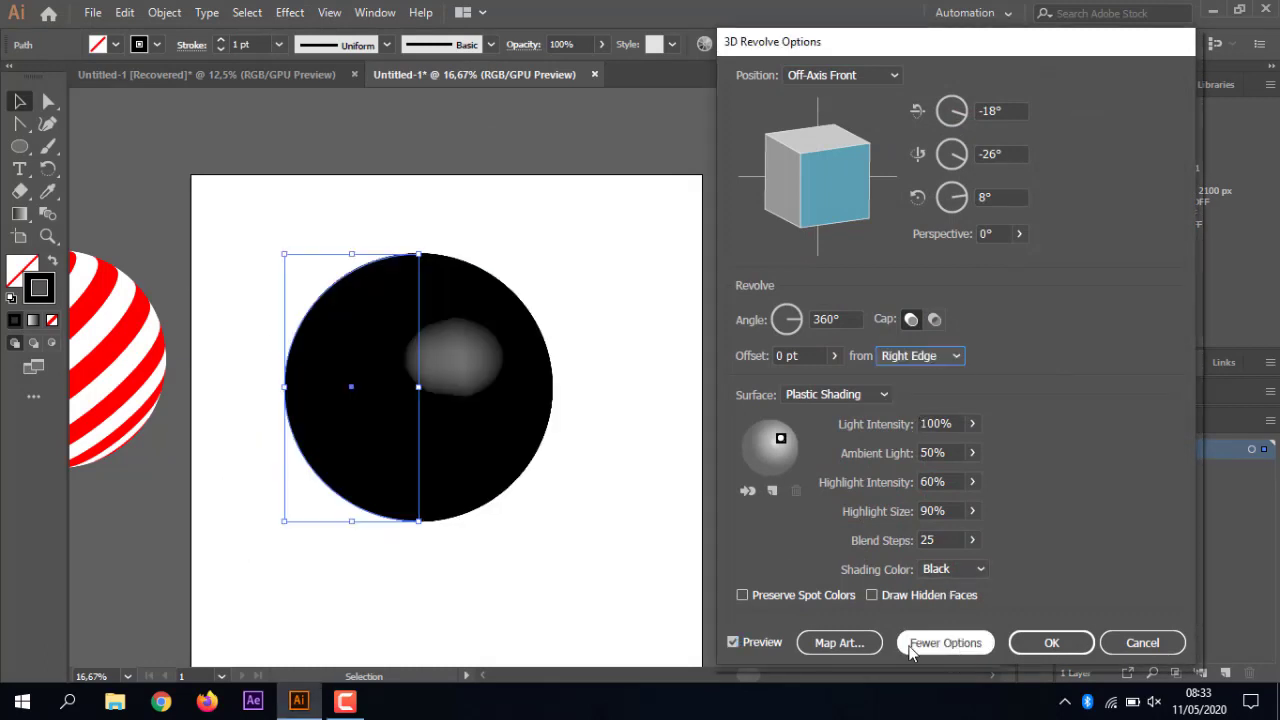
Map the hexagon symbol New Symbol 1 onto surface 1 of 2 of the sphere and enable Invisible Geometry.
left_click(839, 642)
left_click(908, 78)
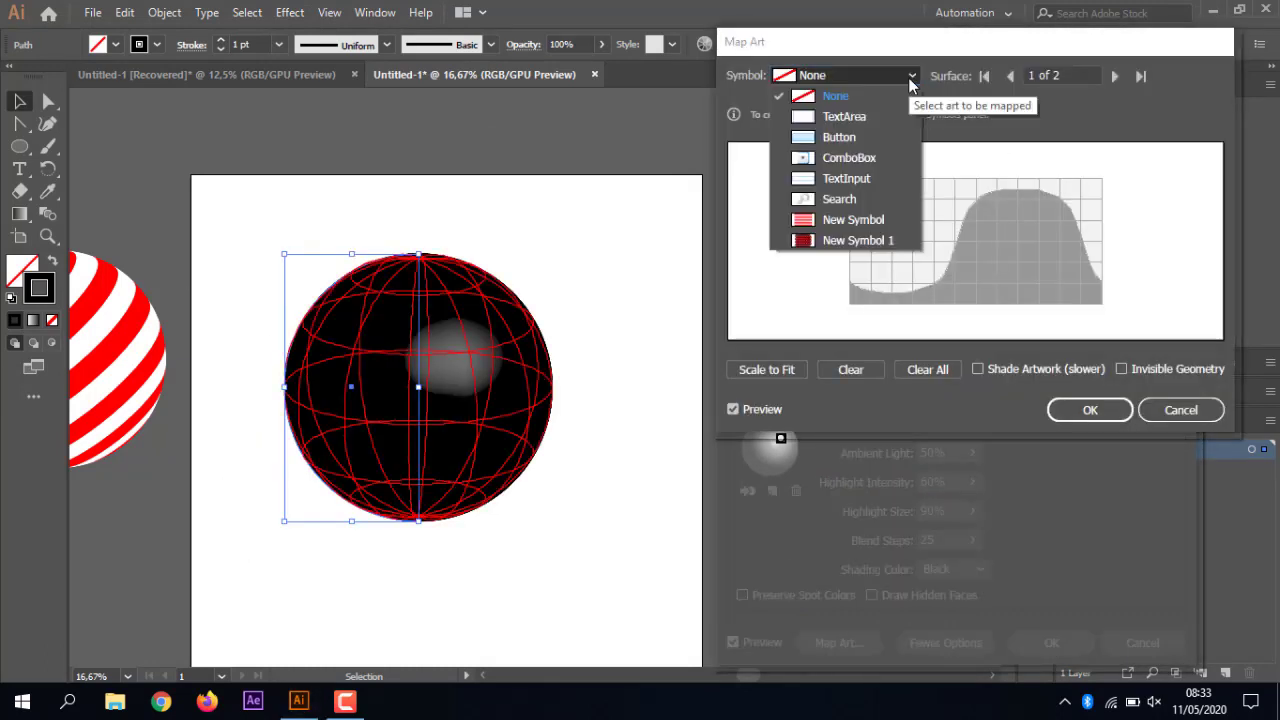
left_click(850, 240)
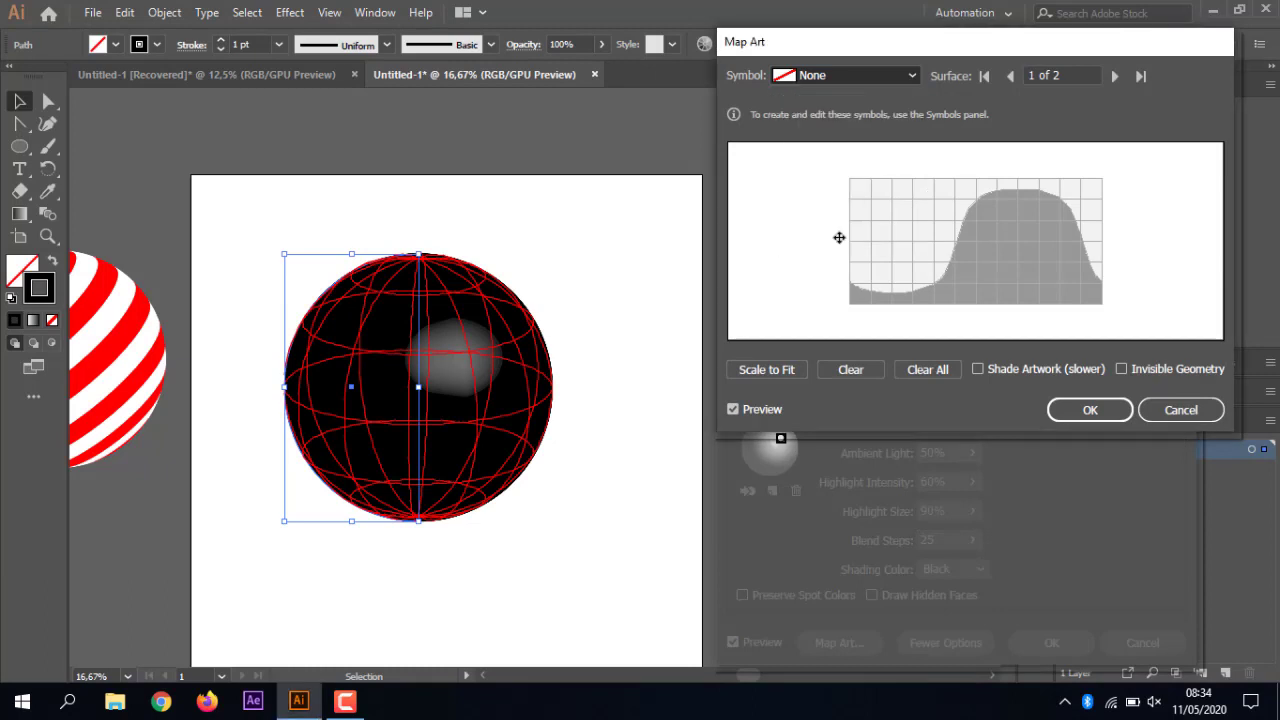
left_click(1120, 369)
Reposition and scale the mapped hexagon symbol to cover most of the sphere's surface grid, and accept the mapped art.
left_click_drag(897, 181, 846, 170)
left_click_drag(922, 226, 932, 229)
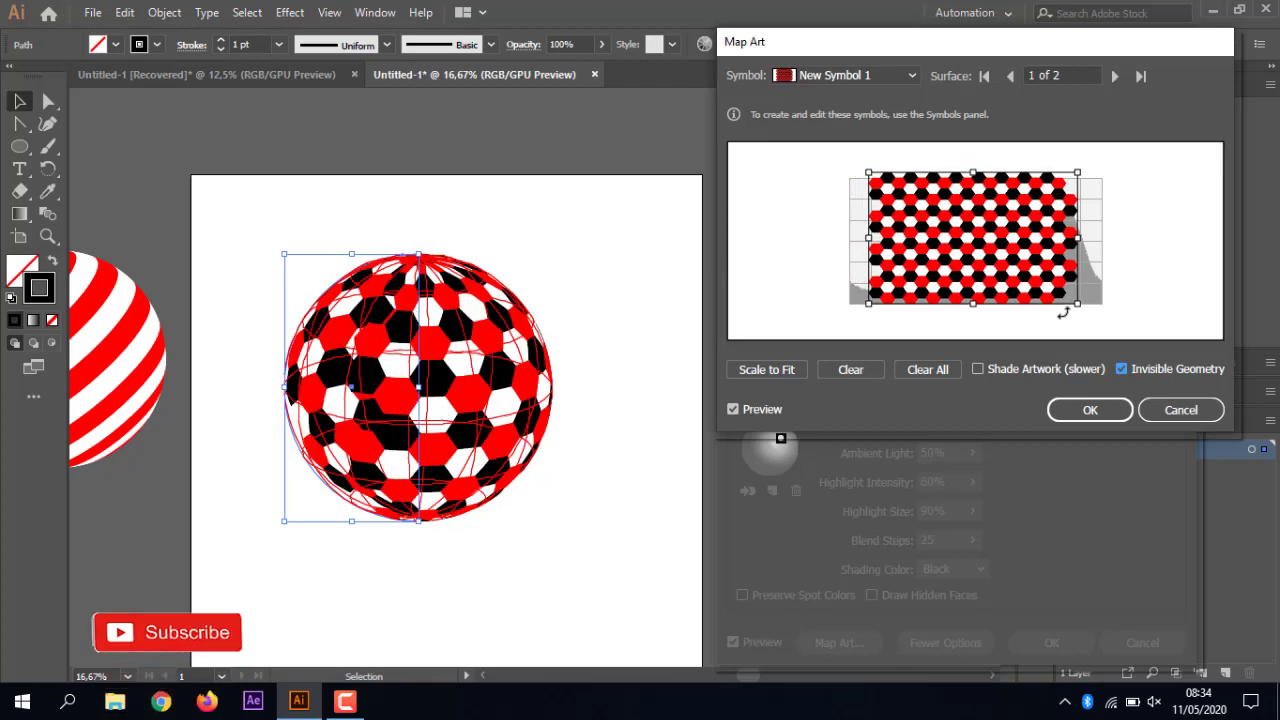
left_click_drag(1077, 303, 1105, 313)
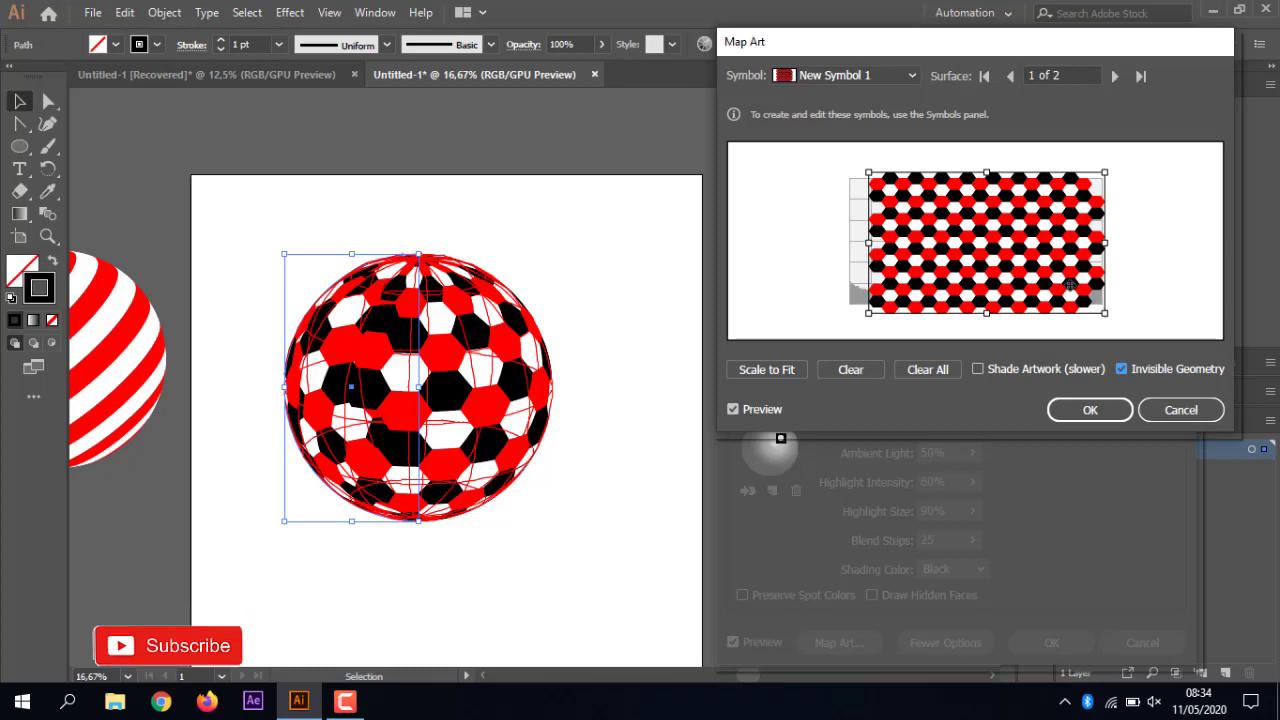
left_click(1096, 409)
Rotate the revolved sphere to 2°, -25° and 11°, apply the 3D Revolve effect and deselect the sphere.
mouse_move(821, 198)
left_mouse_down()
mouse_move(830, 208)
mouse_move(843, 186)
left_mouse_up()
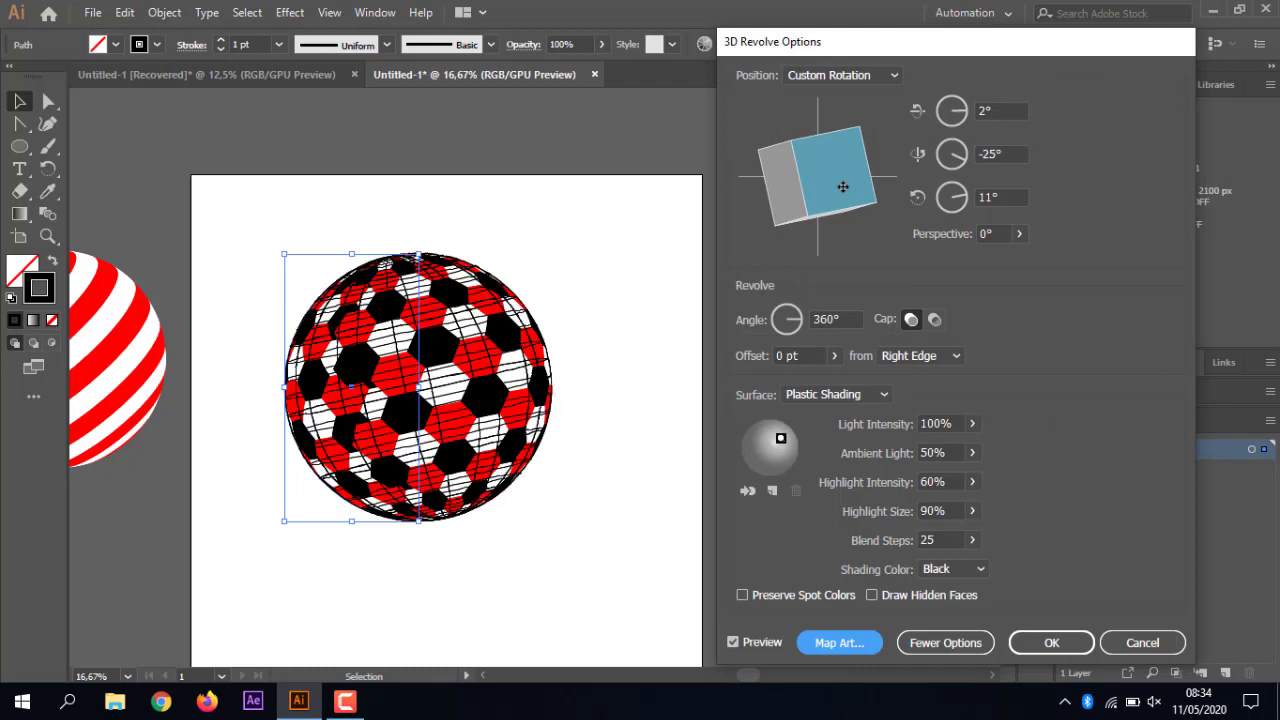
left_click(1054, 645)
left_click(587, 440)
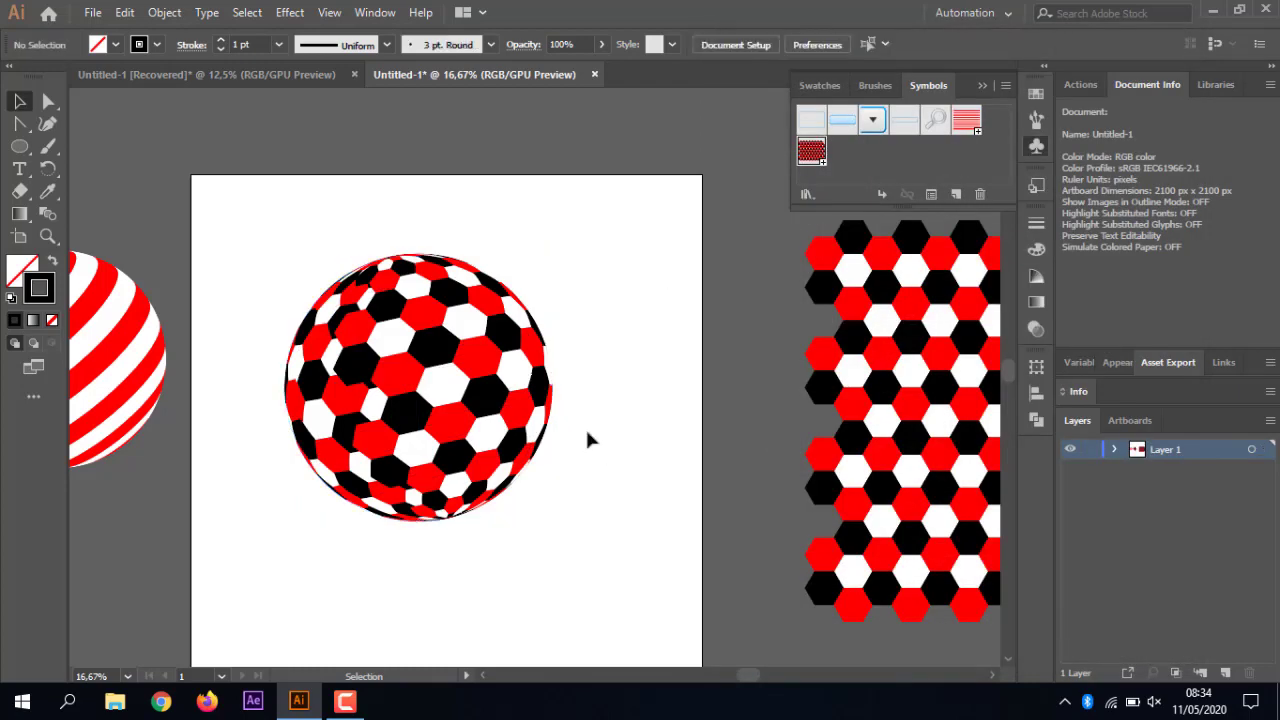
Delete the flat hexagon pattern beside the artboard.
left_click(476, 403)
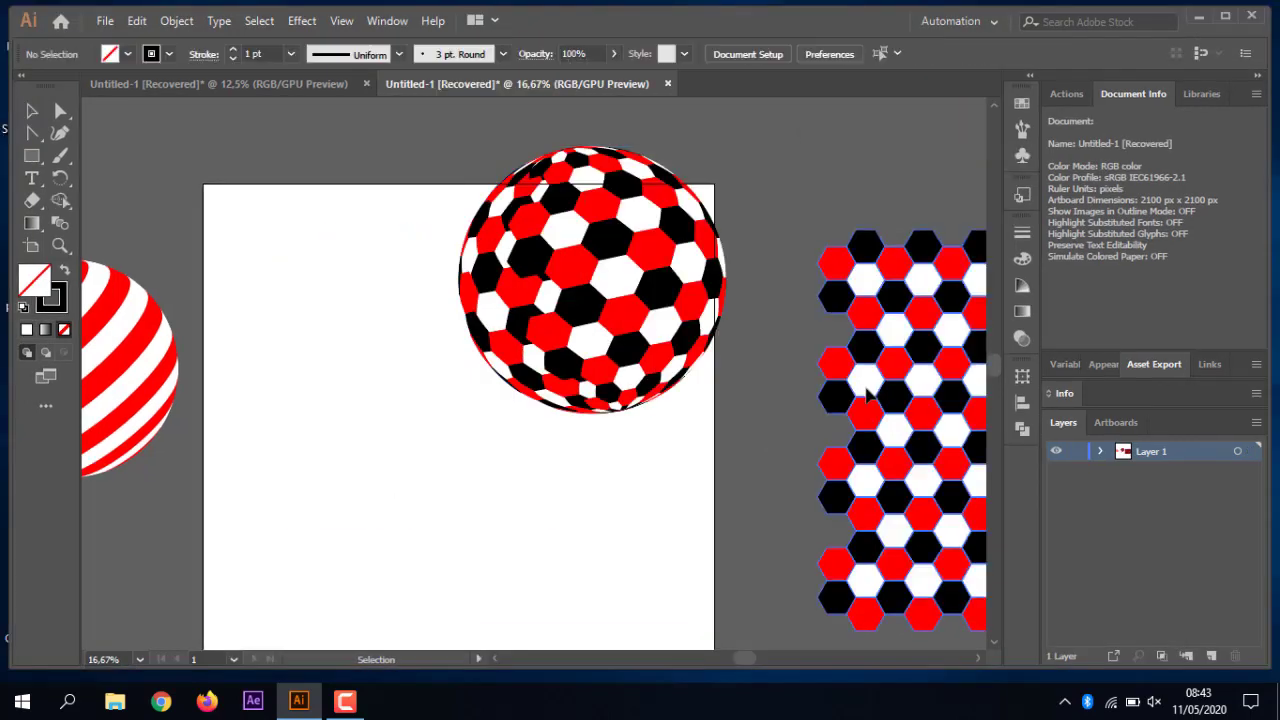
left_click(867, 396)
Move the hexagon sphere off the artboard to the lower right and place the red striped sphere in the artboard's centre.
left_click(570, 293)
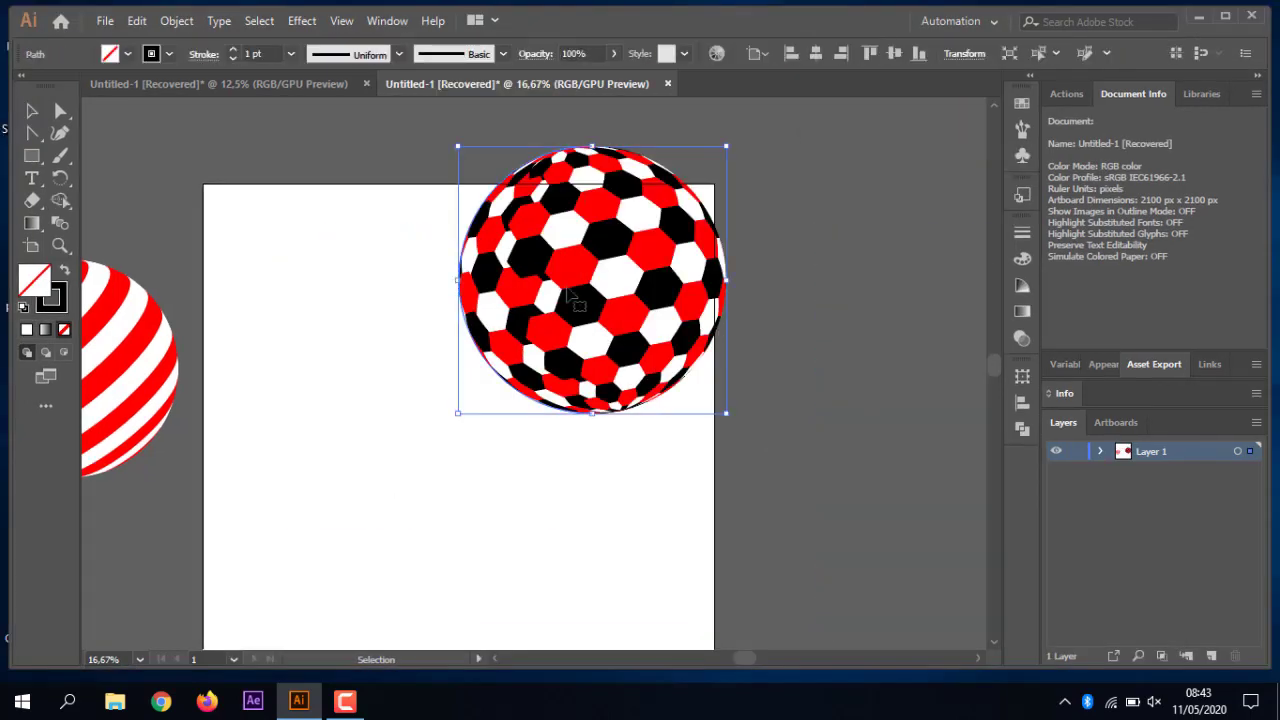
left_click_drag(692, 357, 1165, 632)
left_click_drag(100, 372, 500, 437)
Examine the stripe edges of the red striped sphere up close, at up to 6400% magnification.
key("ctrl+plus")
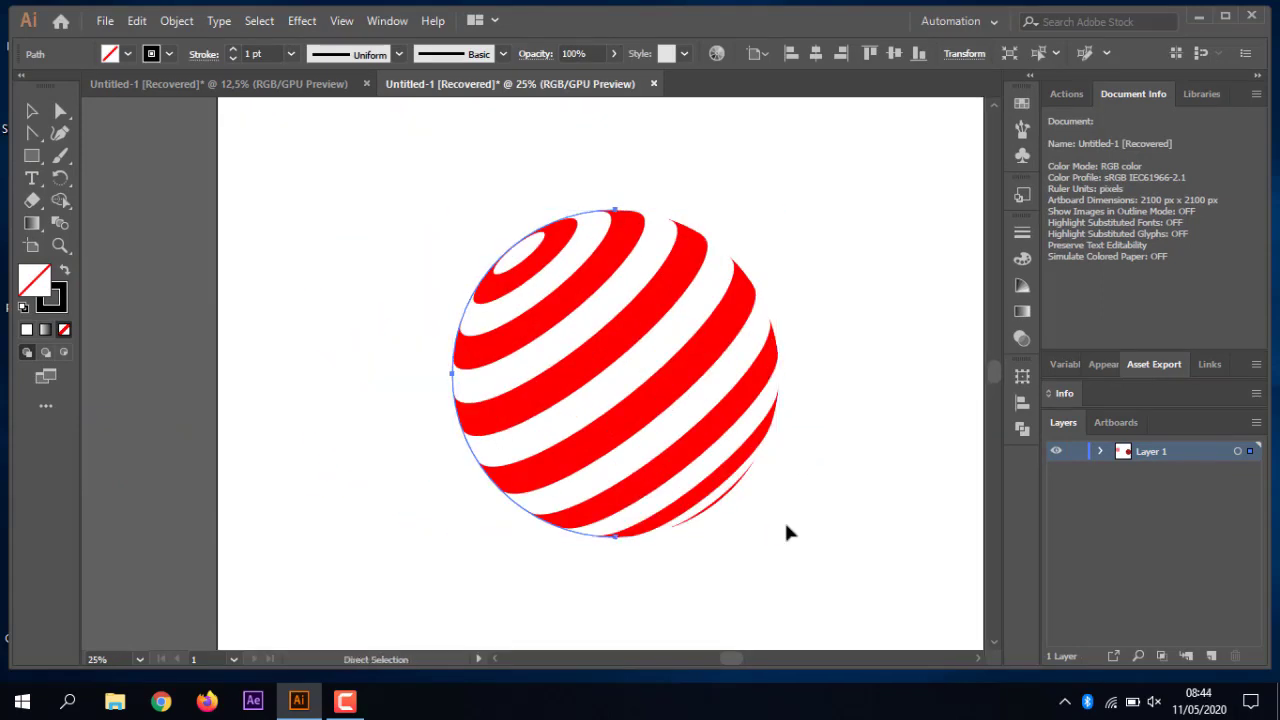
key("ctrl+plus")
key("ctrl+plus")
key("ctrl+plus")
key("ctrl+plus")
key("ctrl+plus")
key("ctrl+plus")
key("ctrl+plus")
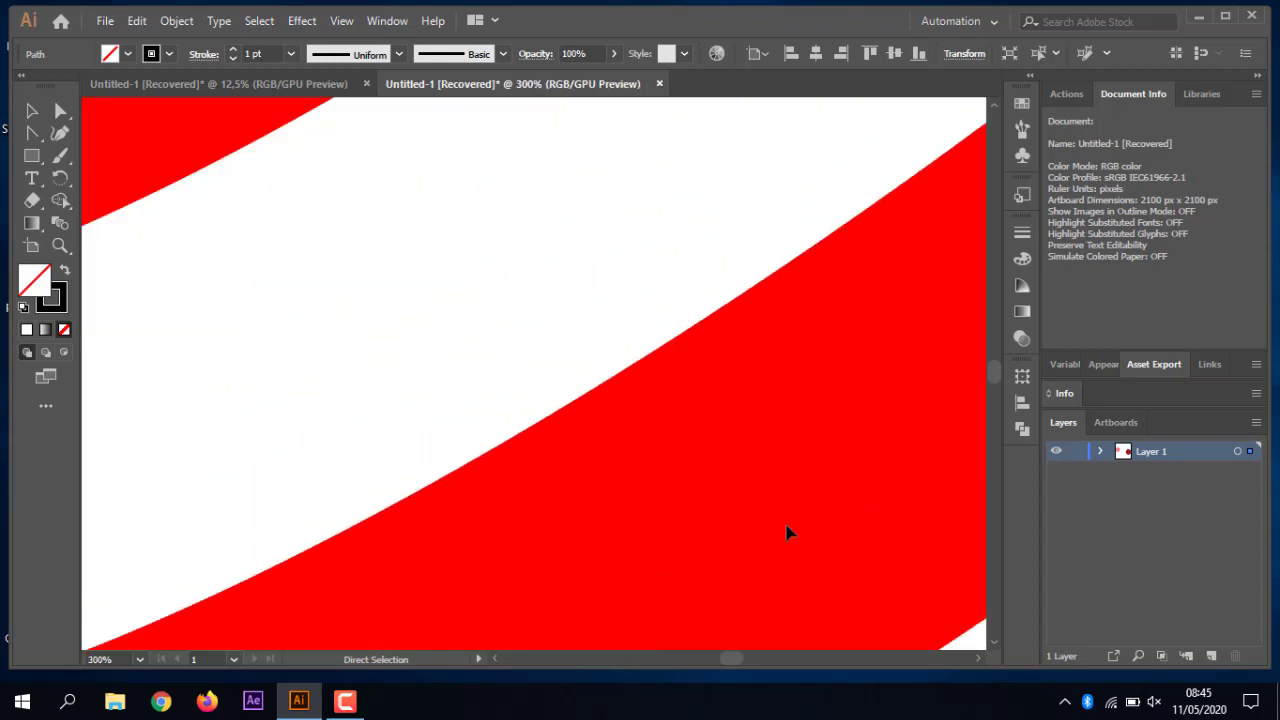
key("ctrl+plus")
key("ctrl+plus")
key("ctrl+plus")
key("ctrl+plus")
key("ctrl+plus")
key("ctrl+plus")
key("ctrl+plus")
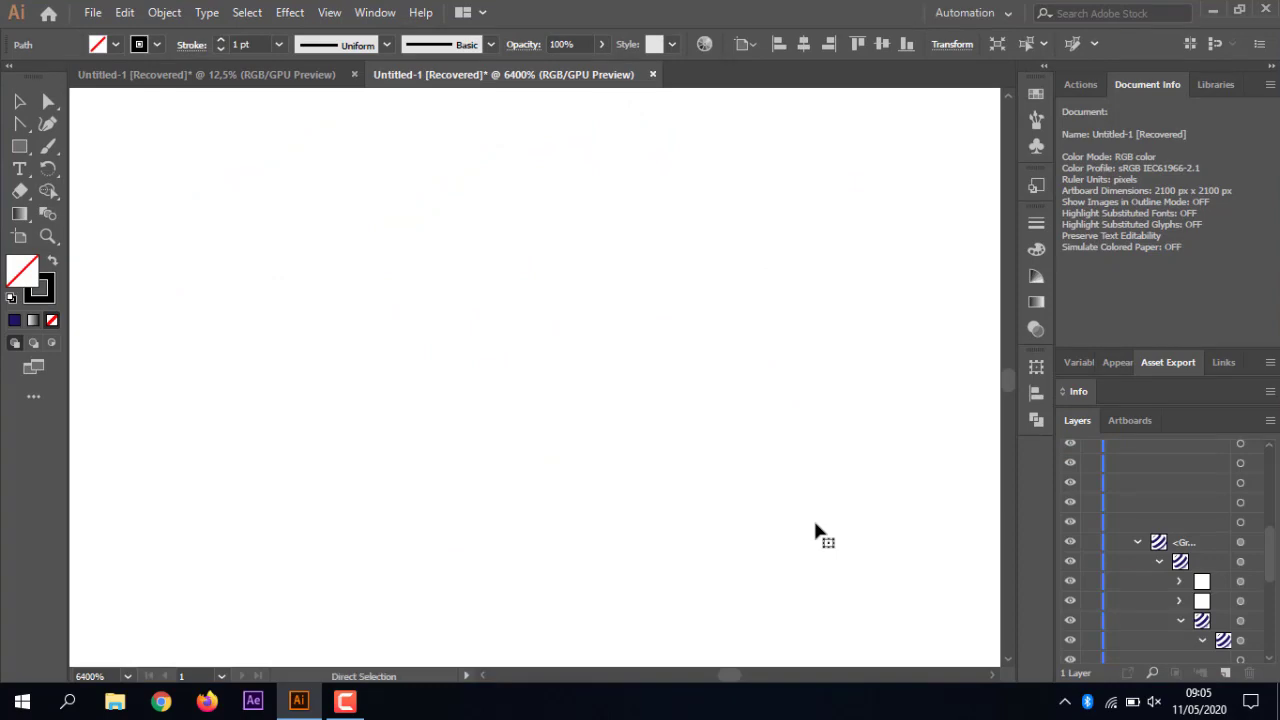
Examine the whole artboard with its arrangement of coloured striped spheres, fitted to the window.
key("ctrl+minus")
key("ctrl+minus")
key("ctrl+minus")
key("ctrl+minus")
key("ctrl+minus")
key("ctrl+minus")
key("ctrl+minus")
key("ctrl+minus")
key("ctrl+minus")
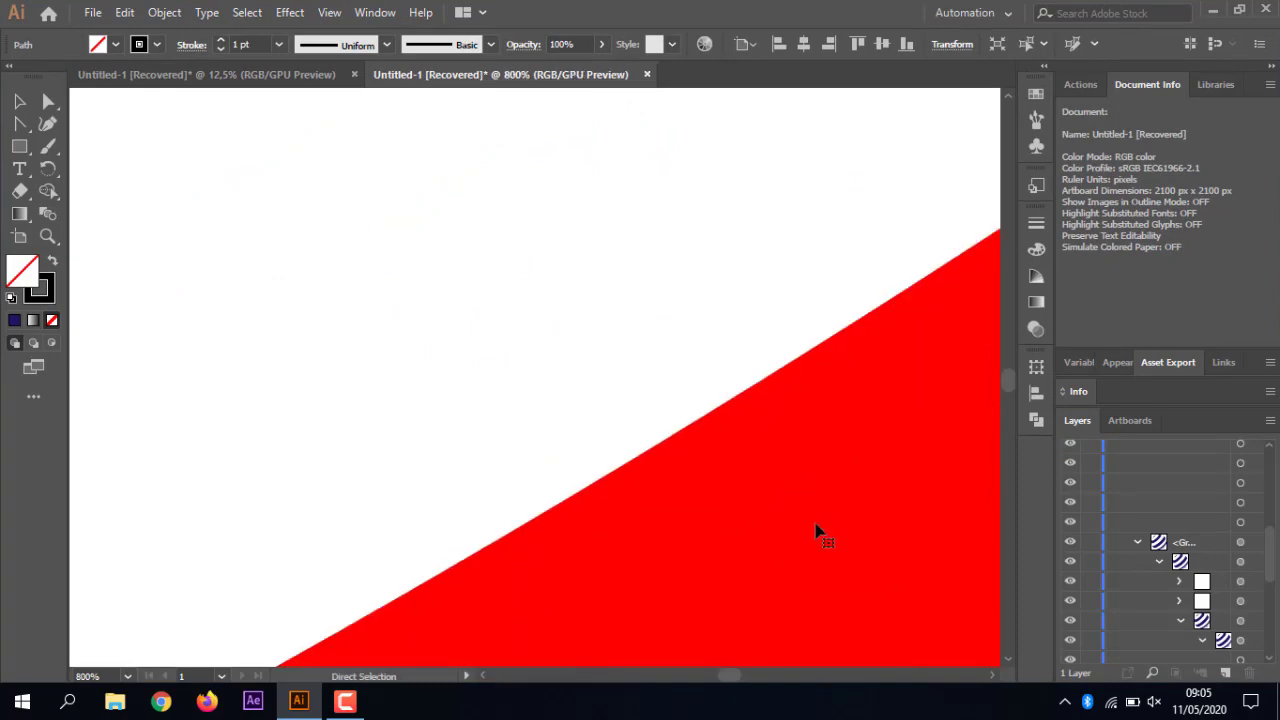
key("ctrl+minus")
key("ctrl+minus")
key("ctrl+minus")
key("ctrl+minus")
key("ctrl+minus")
key("ctrl+minus")
key("ctrl+minus")
key("ctrl+minus")
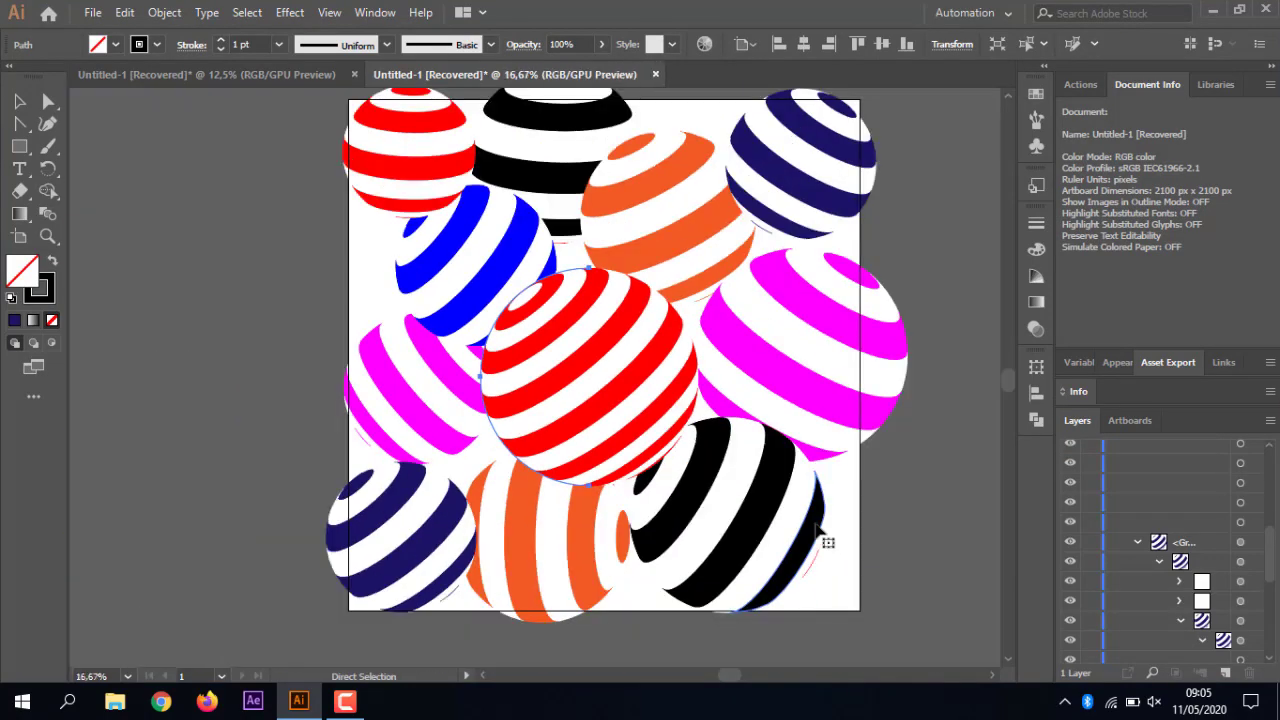
key("ctrl+0")
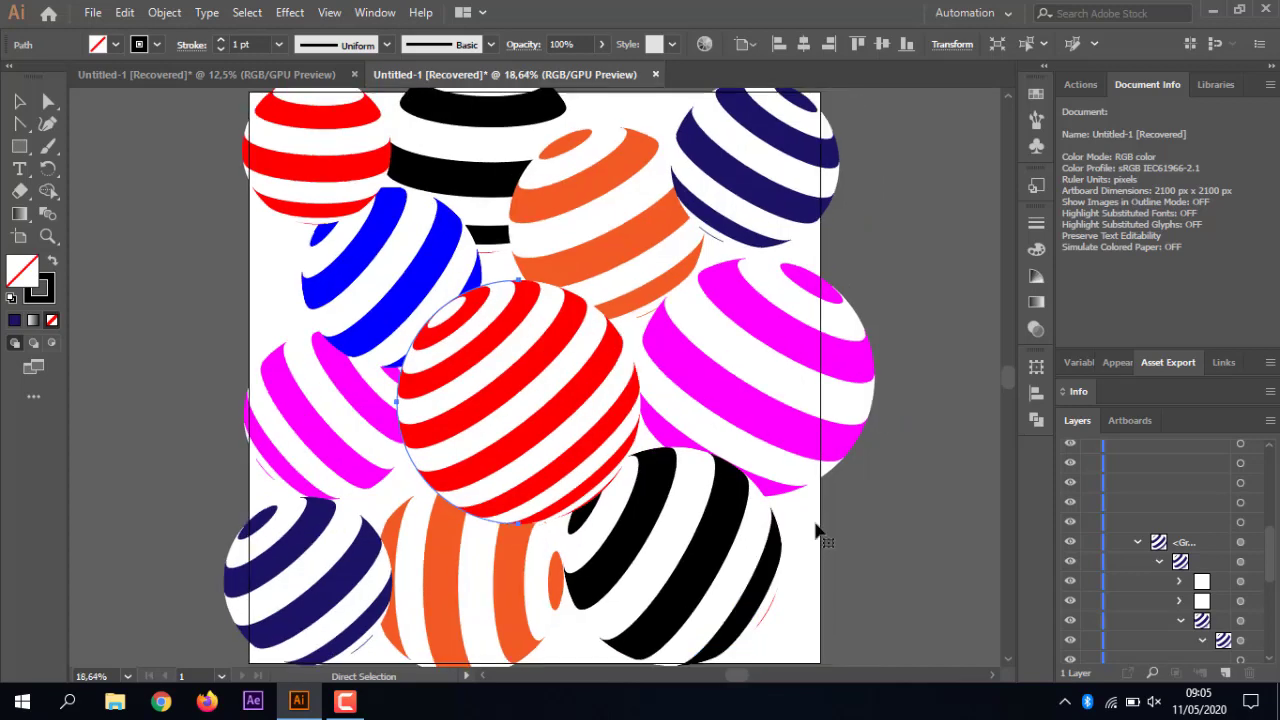
key("v")
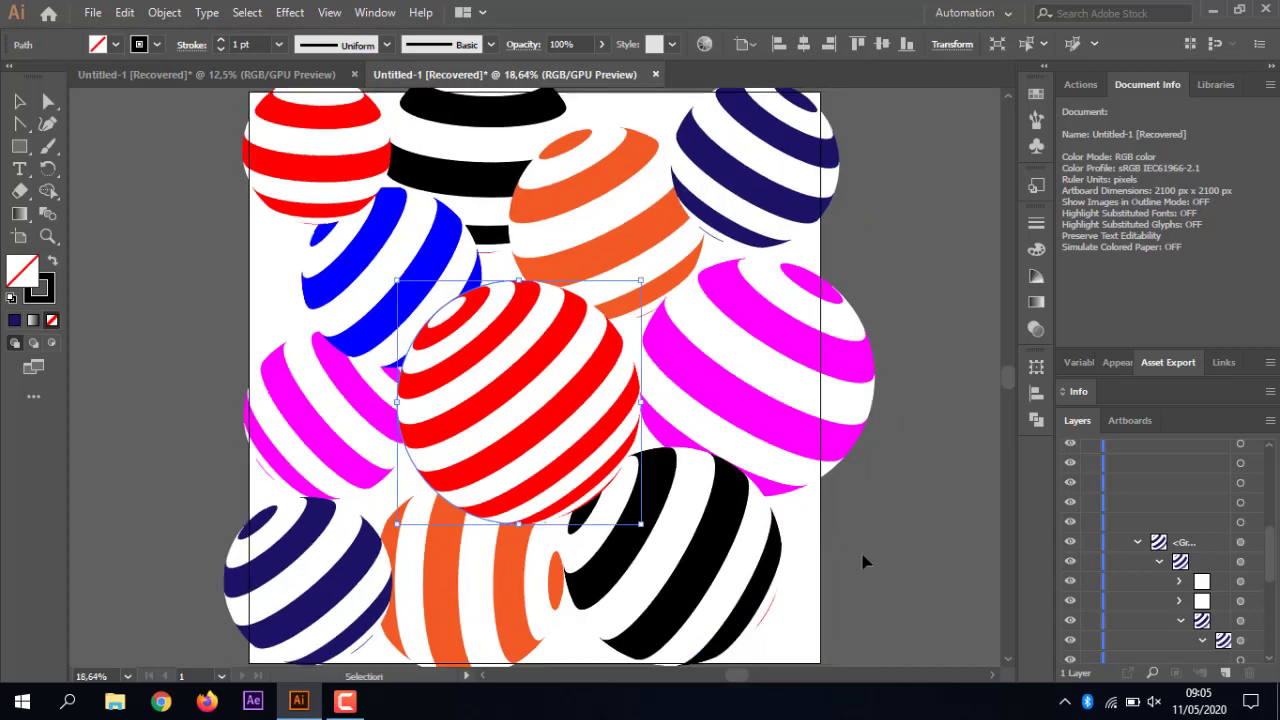